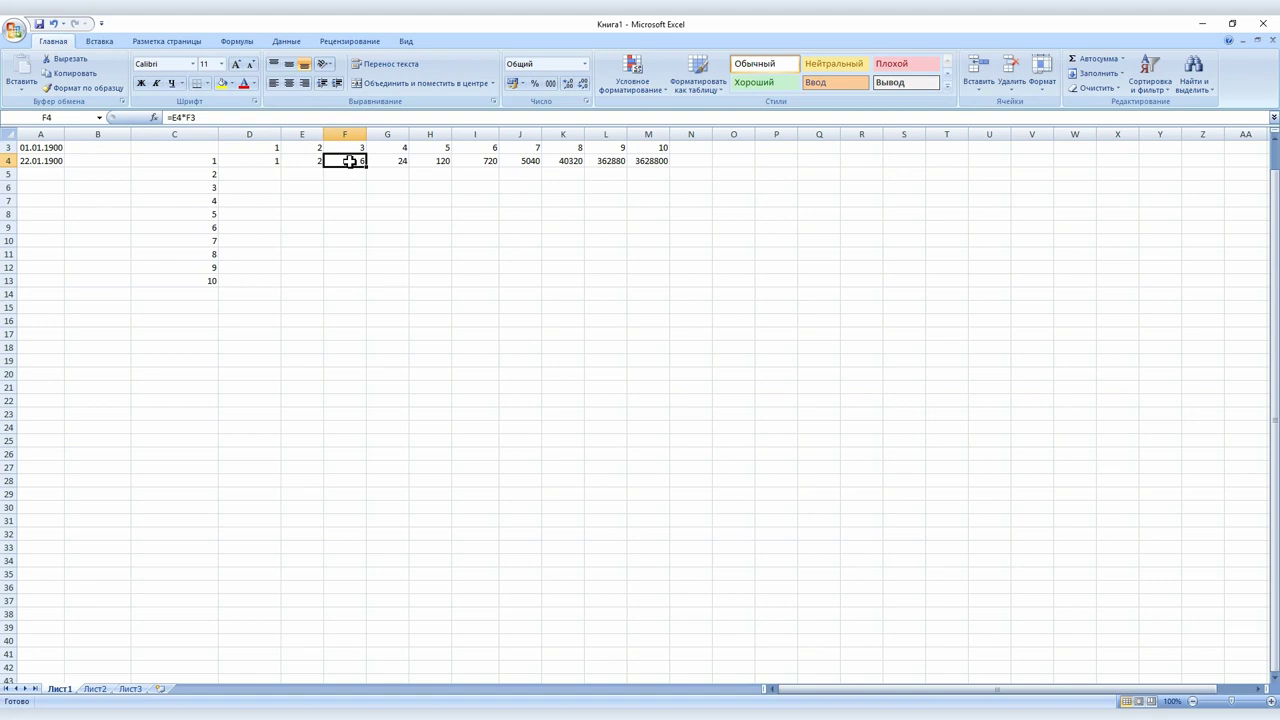
Undo the factorial fill across E4:M4 so only D4 keeps =C4*D3
key("ctrl+z")
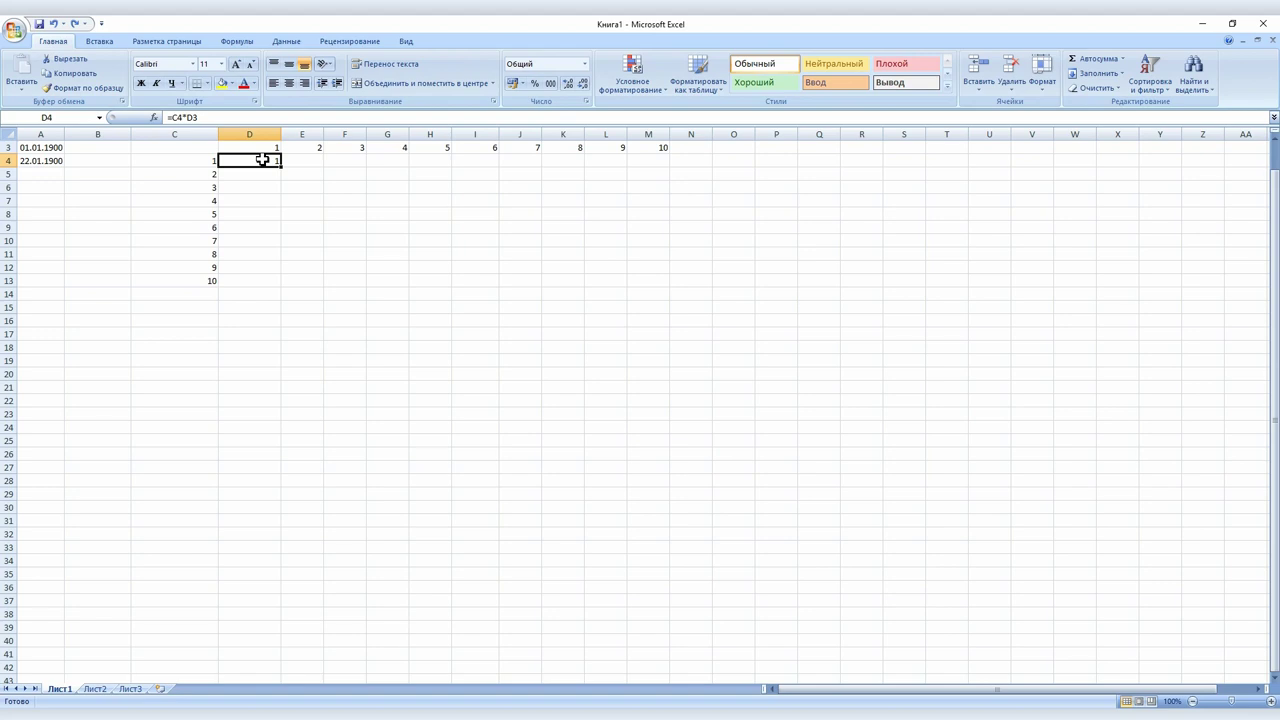
Lock C4 in D4's formula so it reads =$C$4*D3
left_click(173, 117)
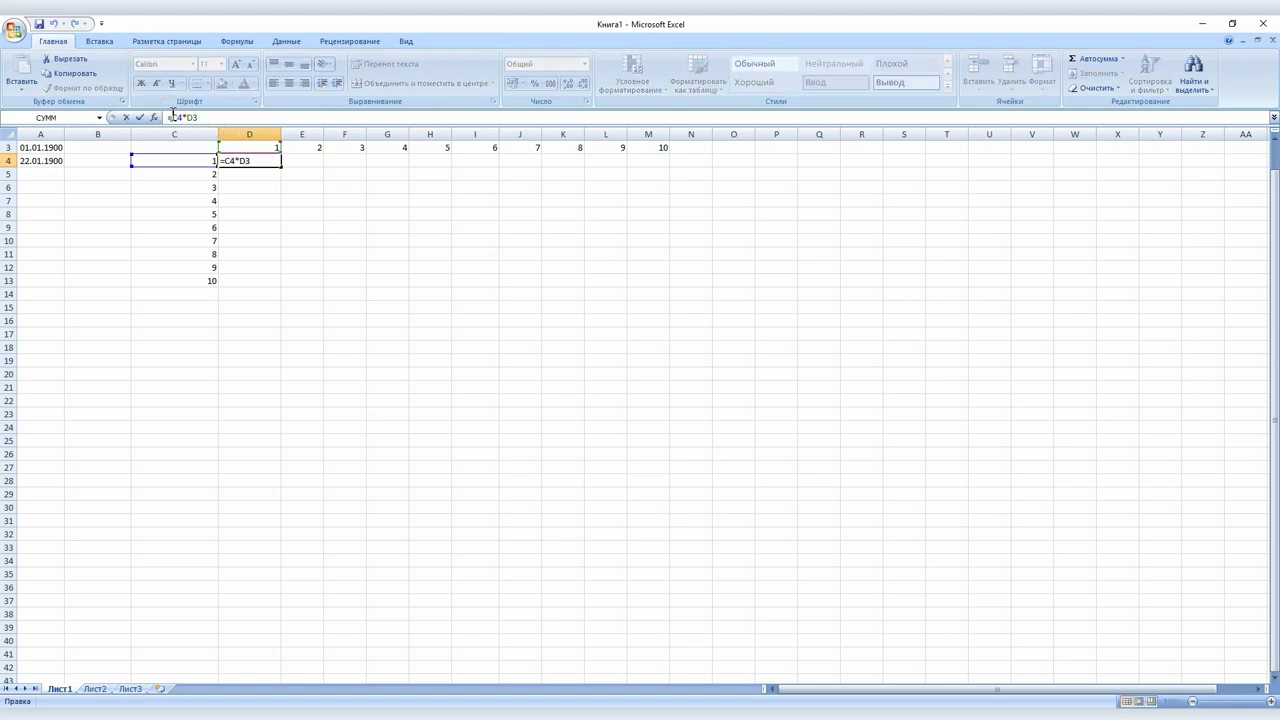
type("$C")
type("$")
key("Return")
Fill =$C$4*D3 across D4:M13 and inspect the copies in E5 through H11
left_click(270, 160)
mouse_move(281, 166)
left_mouse_down()
mouse_move(743, 167)
mouse_move(675, 167)
left_mouse_up()
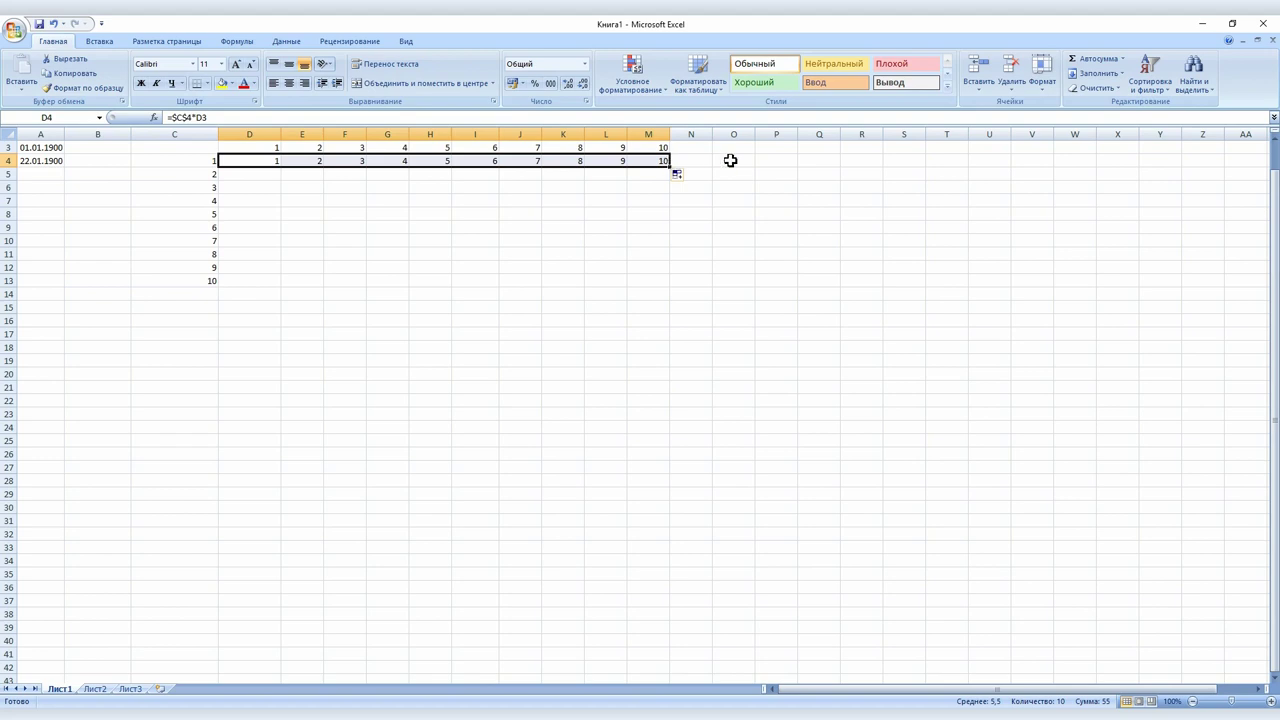
left_click_drag(671, 167, 671, 282)
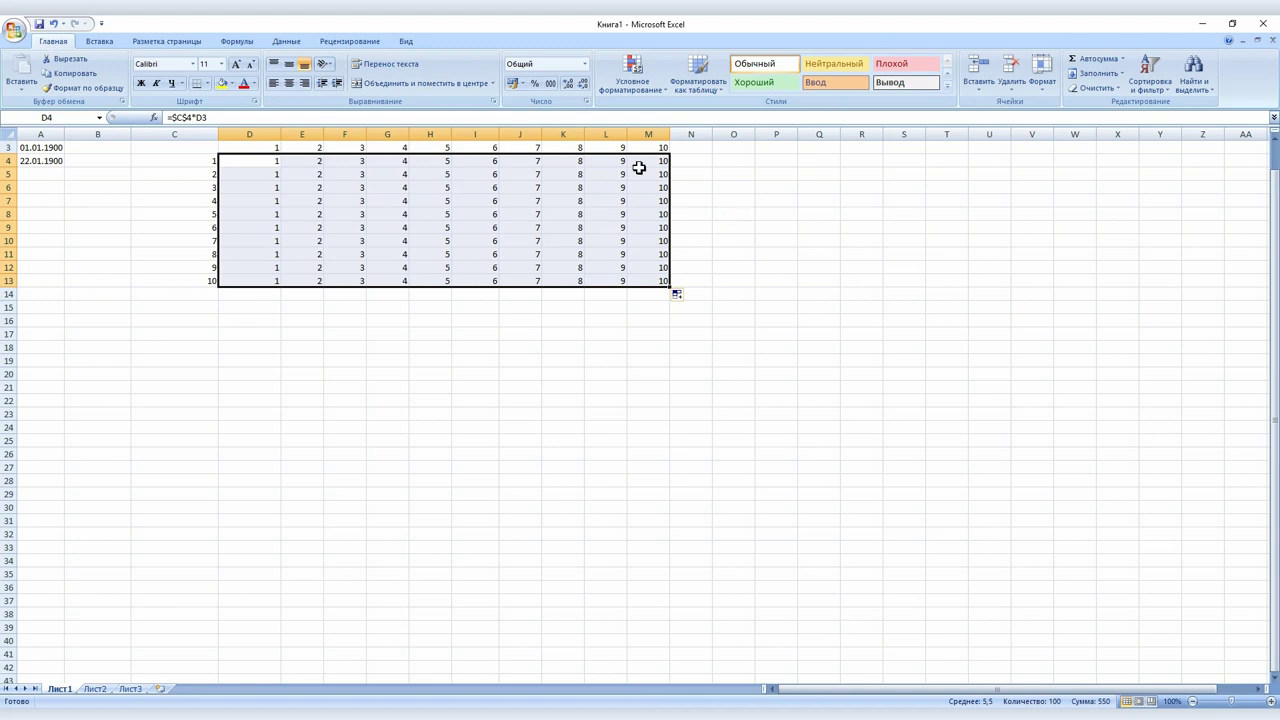
left_click(310, 175)
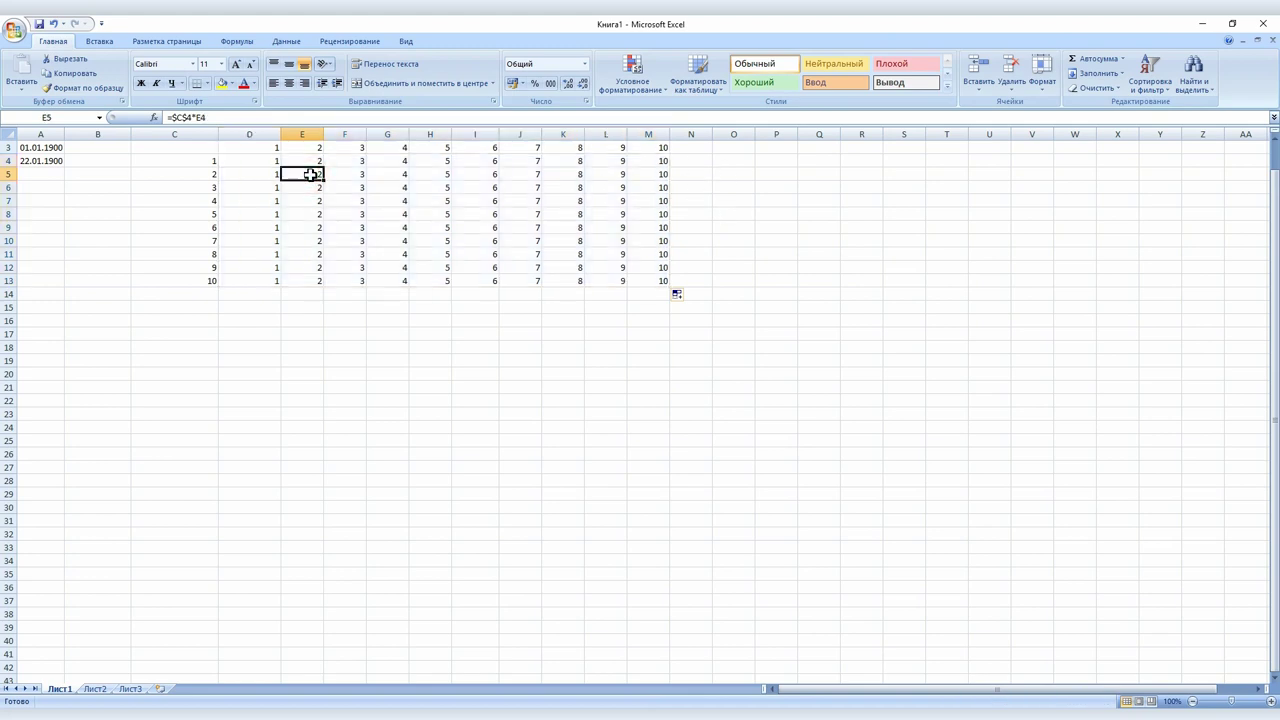
key("Down")
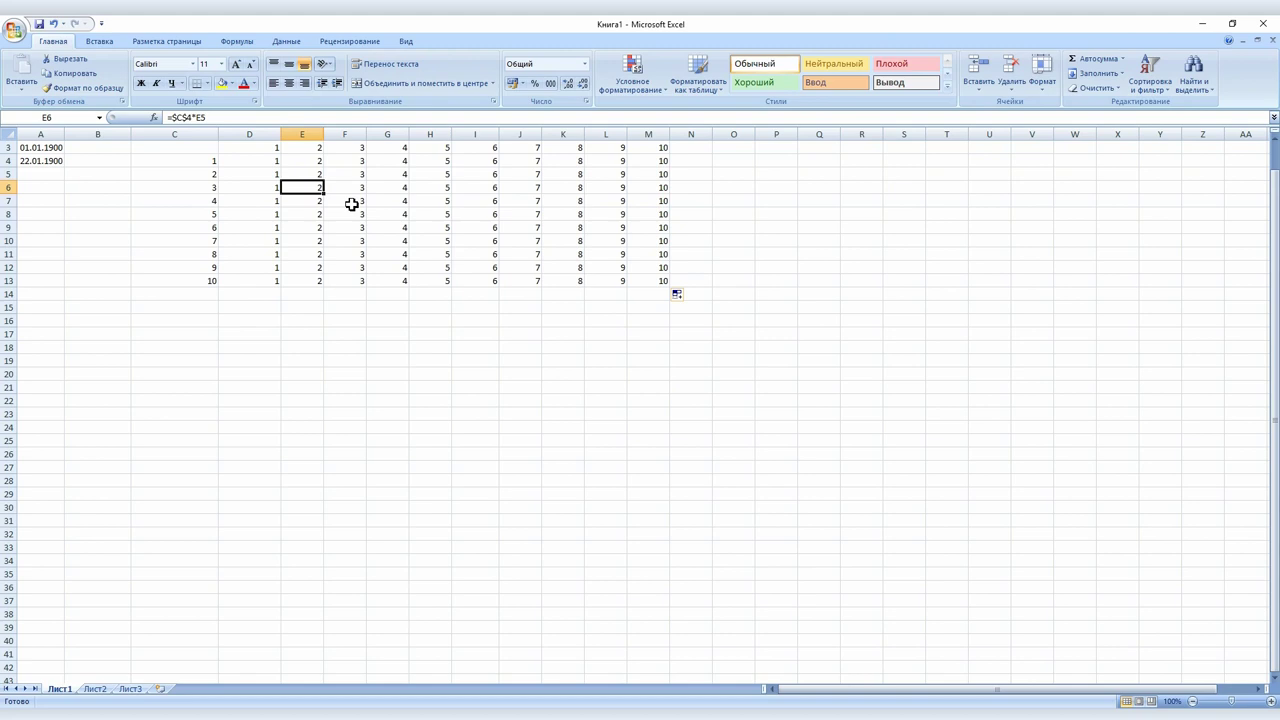
left_click(352, 204)
left_click(389, 218)
left_click(425, 254)
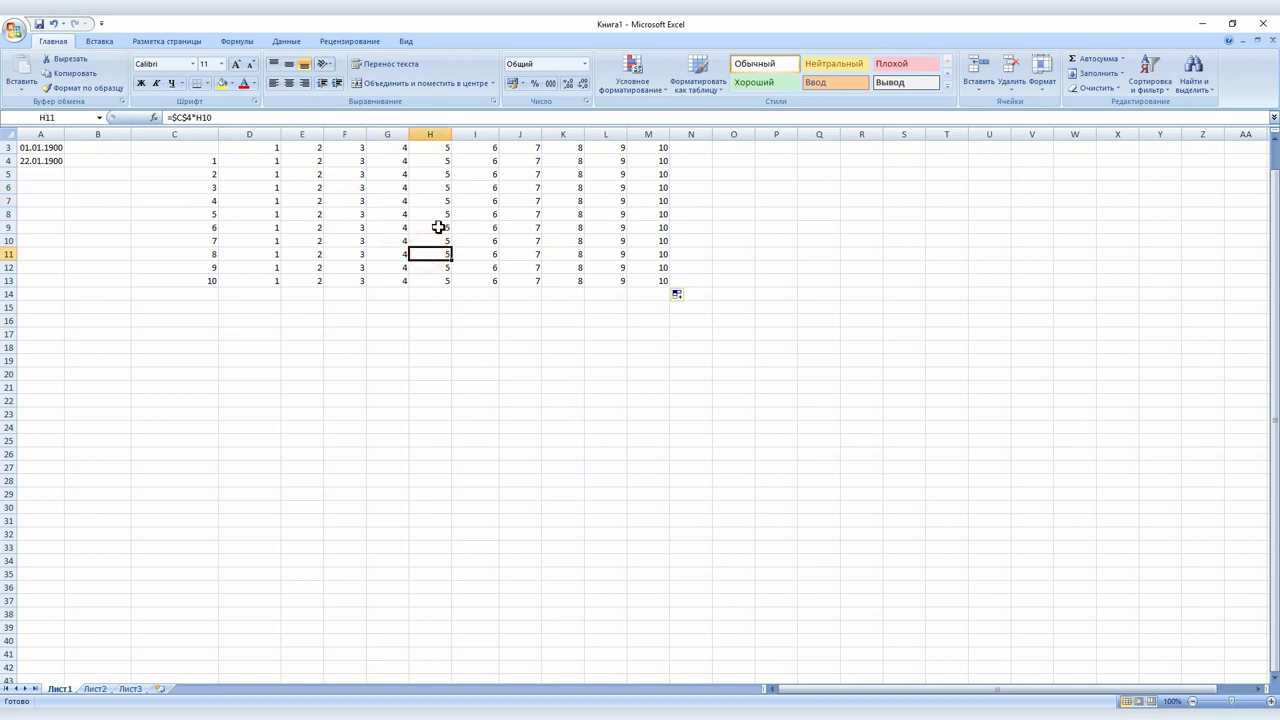
left_click(250, 160)
Clear D4:M13 and enter =$C4*D3 in D4
key("ctrl+shift+End")
key("Delete")
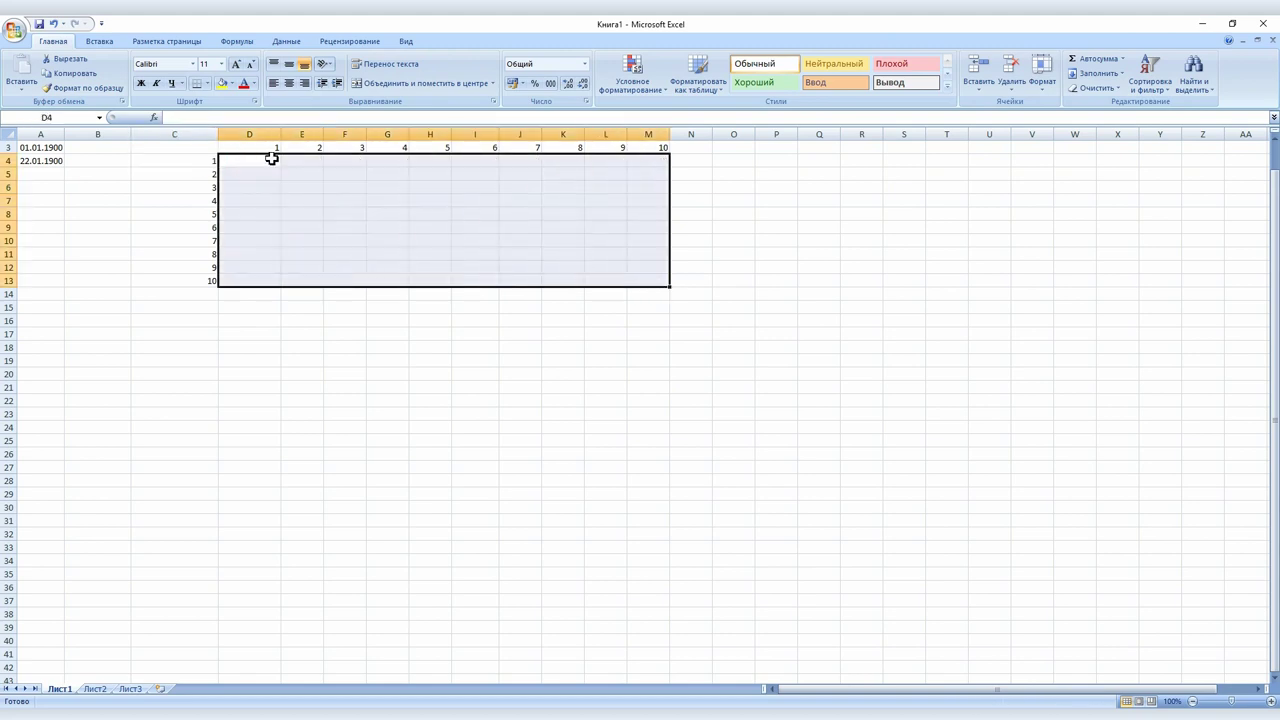
left_click(271, 158)
type("=")
left_click(194, 161)
type("*")
left_click(272, 147)
type("$")
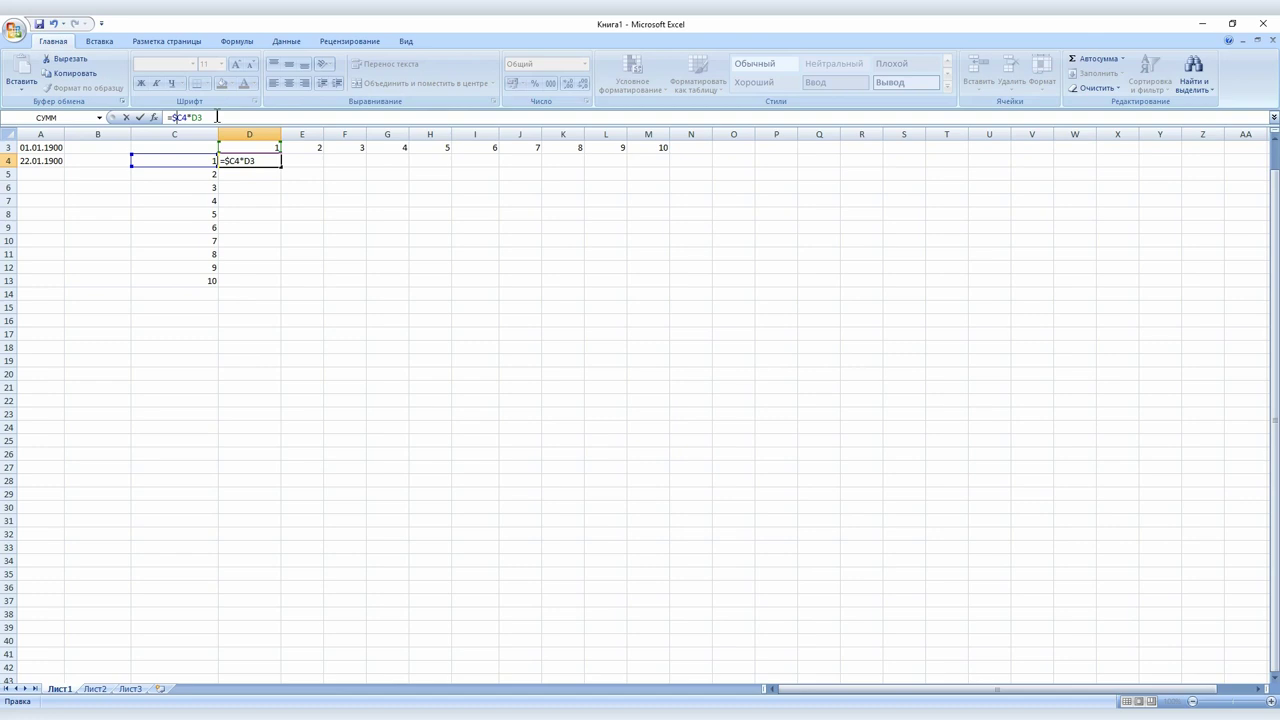
key("Return")
Fill =$C4*D3 across D4:M13 and inspect the formulas in M12, L11 and L9
left_click(272, 160)
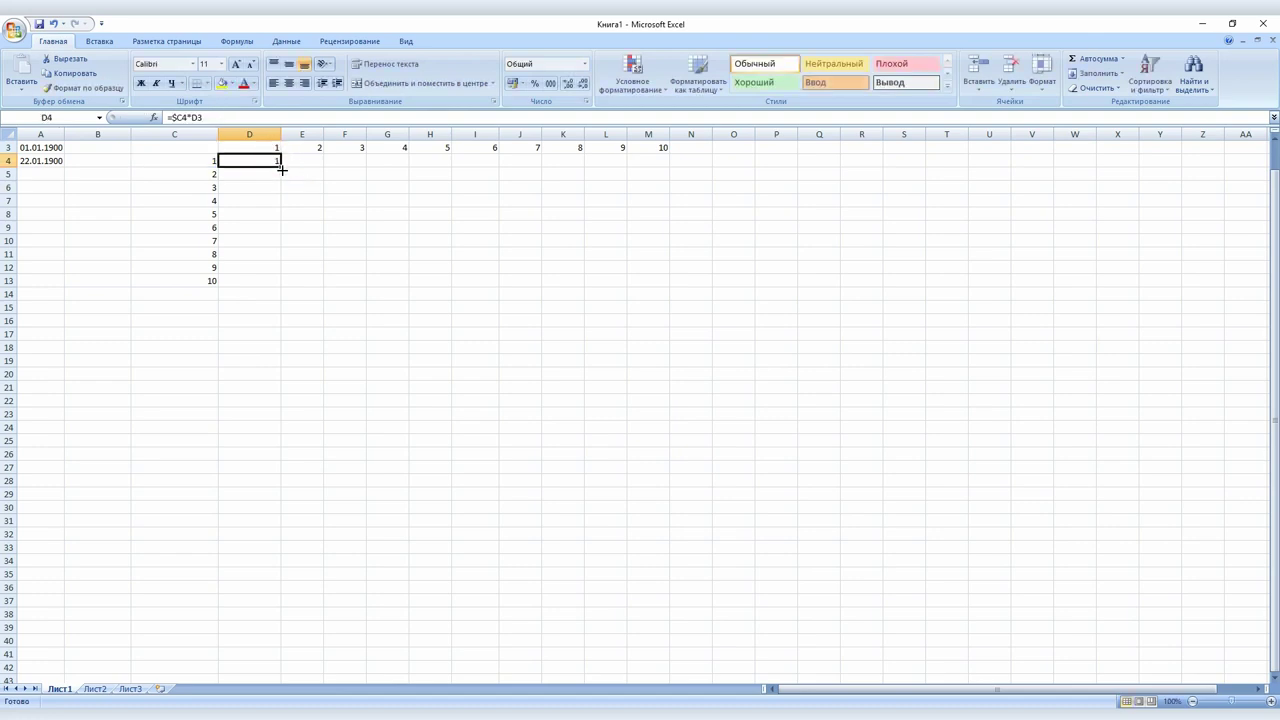
mouse_move(282, 170)
left_mouse_down()
mouse_move(668, 169)
mouse_move(675, 289)
left_mouse_up()
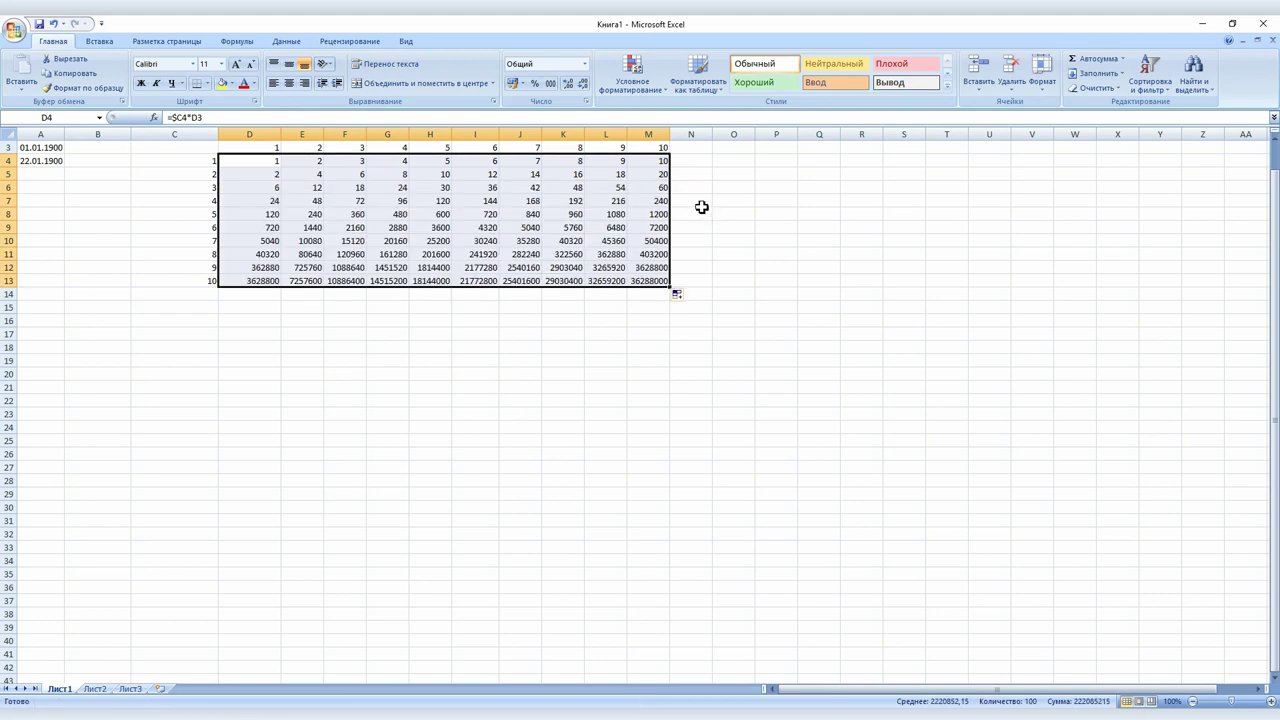
left_click(637, 267)
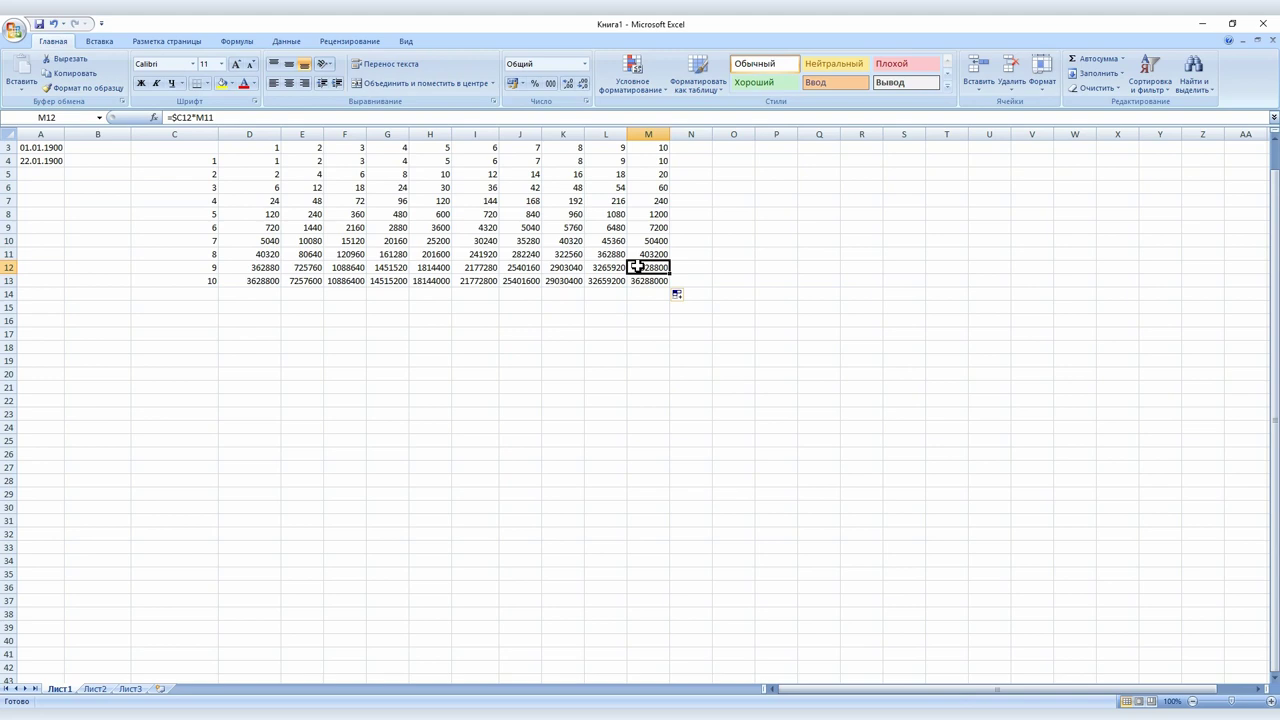
left_click(599, 255)
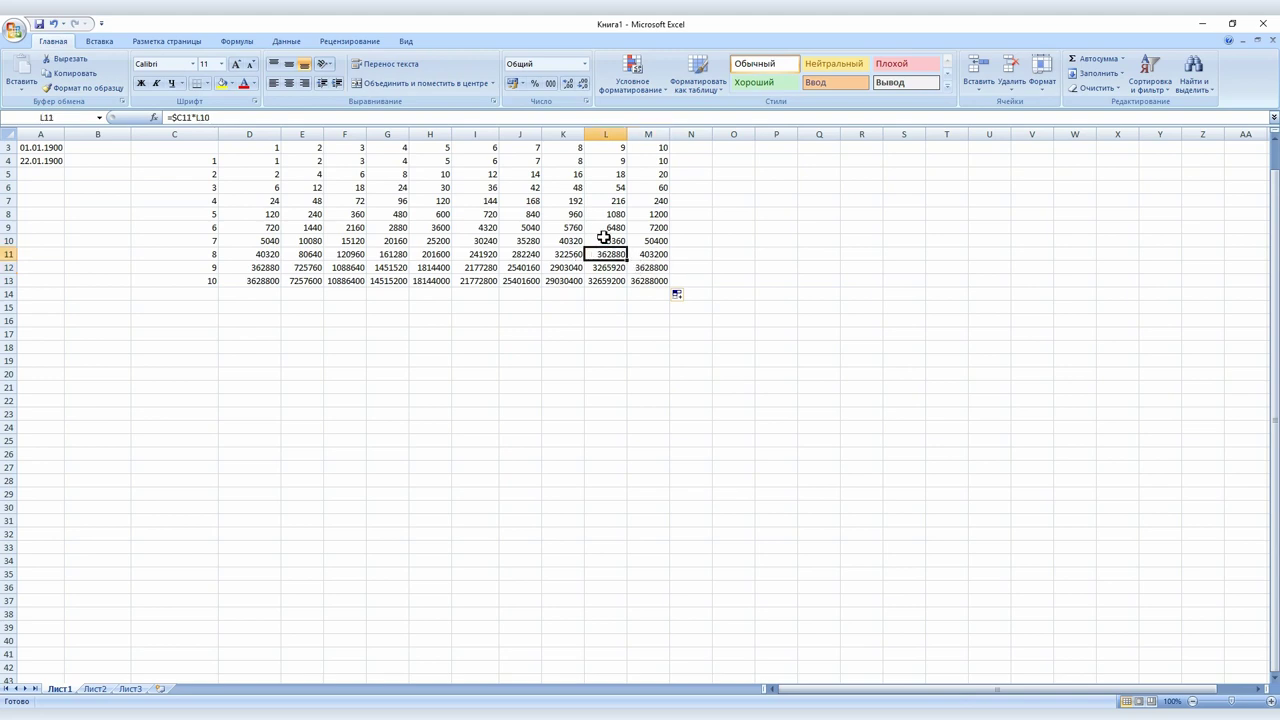
left_click(607, 228)
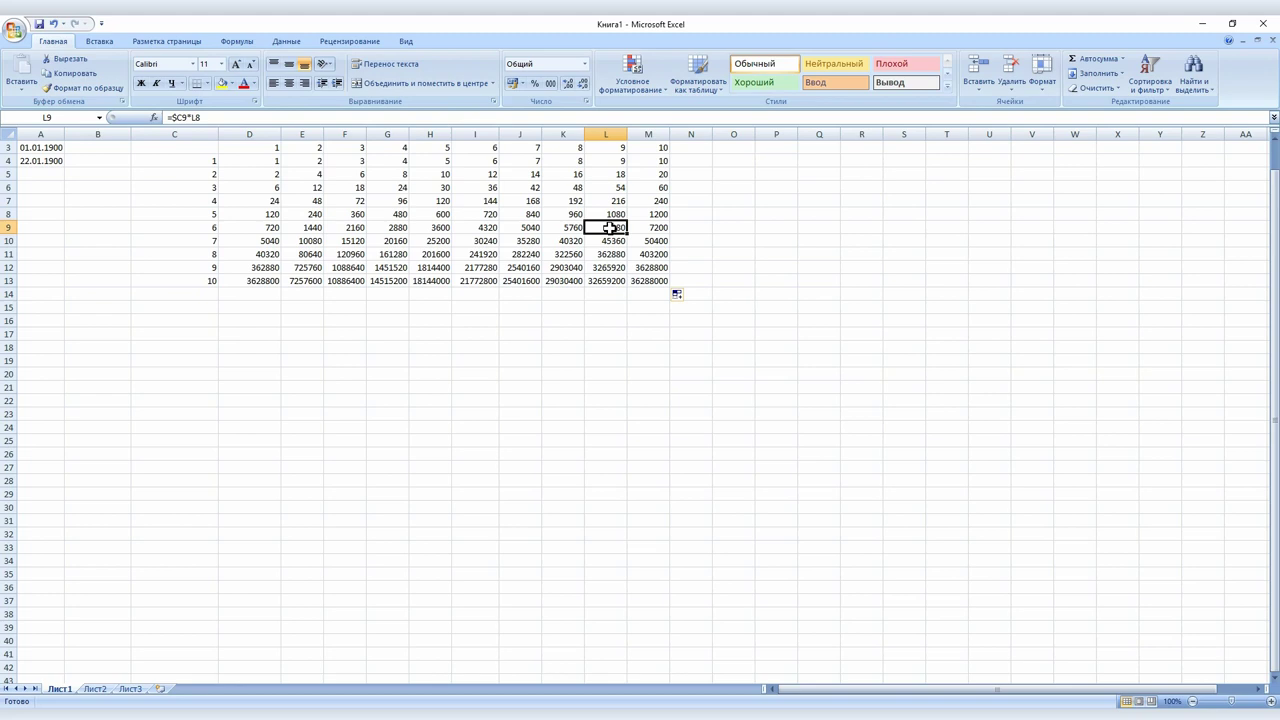
Clear D4:M13 and rebuild D4 as =$C4*D$3 with column C and row 3 locked
left_click_drag(250, 160, 660, 281)
key("Delete")
type("=")
left_click(275, 160)
left_click(194, 160)
left_click(173, 117)
type("$C4")
left_click(192, 117)
type("*")
left_click(251, 146)
left_click(250, 161)
type("$3")
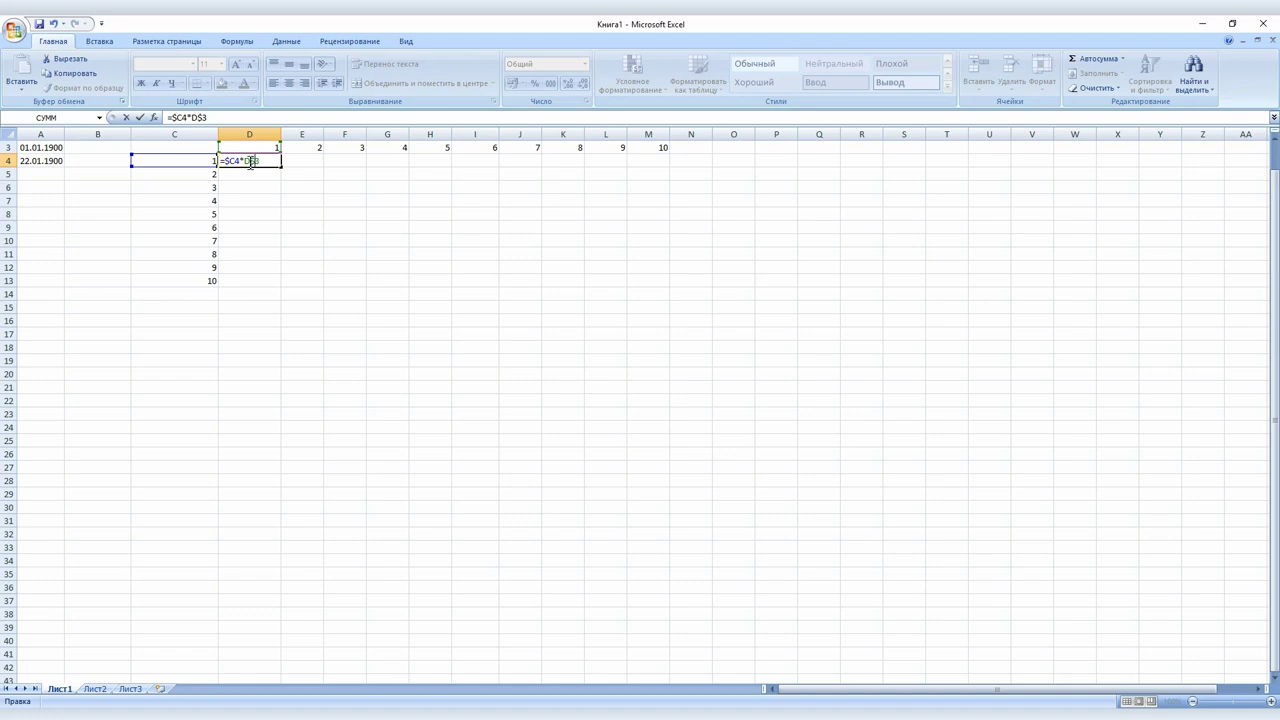
Commit =$C4*D$3, fill it through D4:M13, and check the formulas in L11, K10 and J9
key("Return")
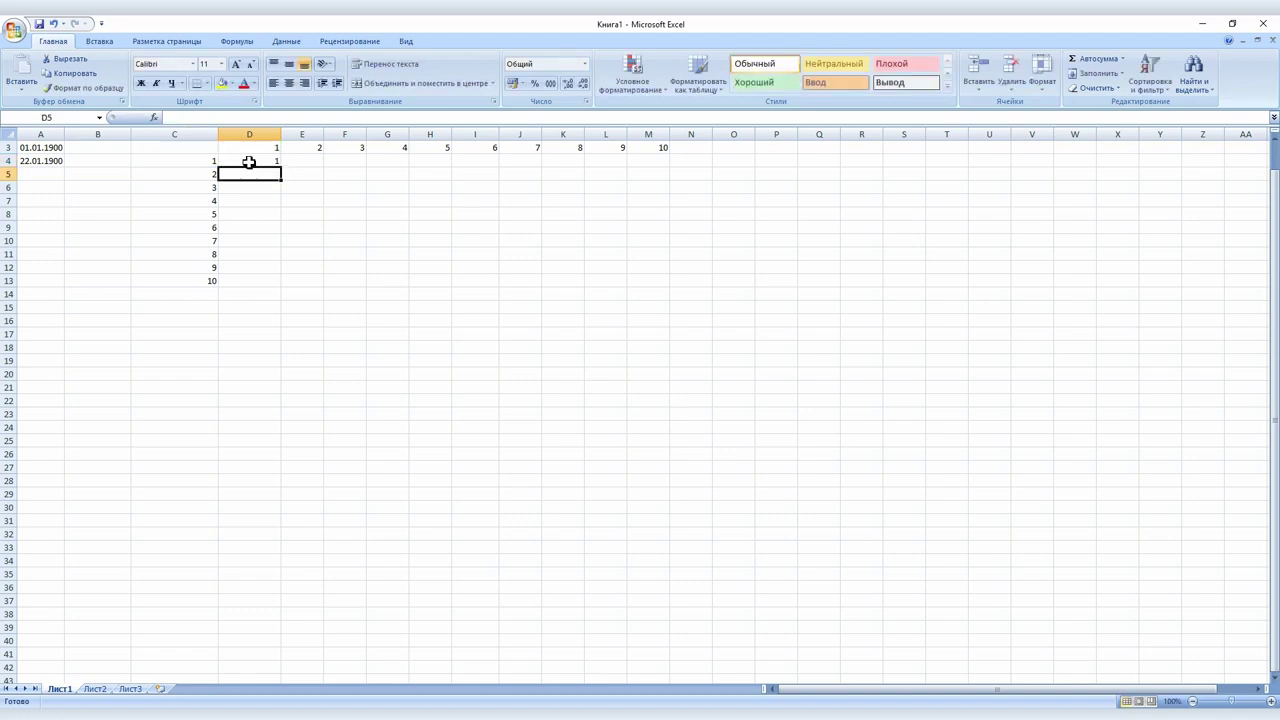
left_click(249, 161)
mouse_move(281, 167)
left_mouse_down()
mouse_move(670, 172)
mouse_move(669, 283)
left_mouse_up()
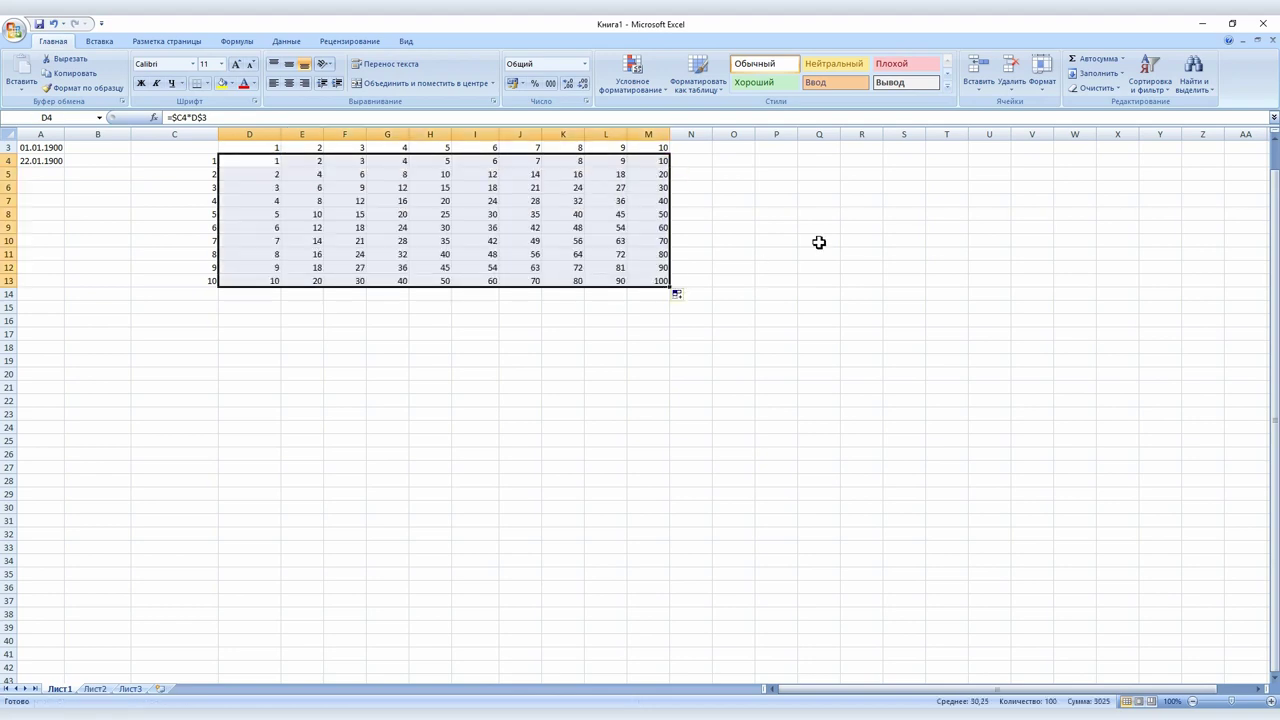
left_click(603, 254)
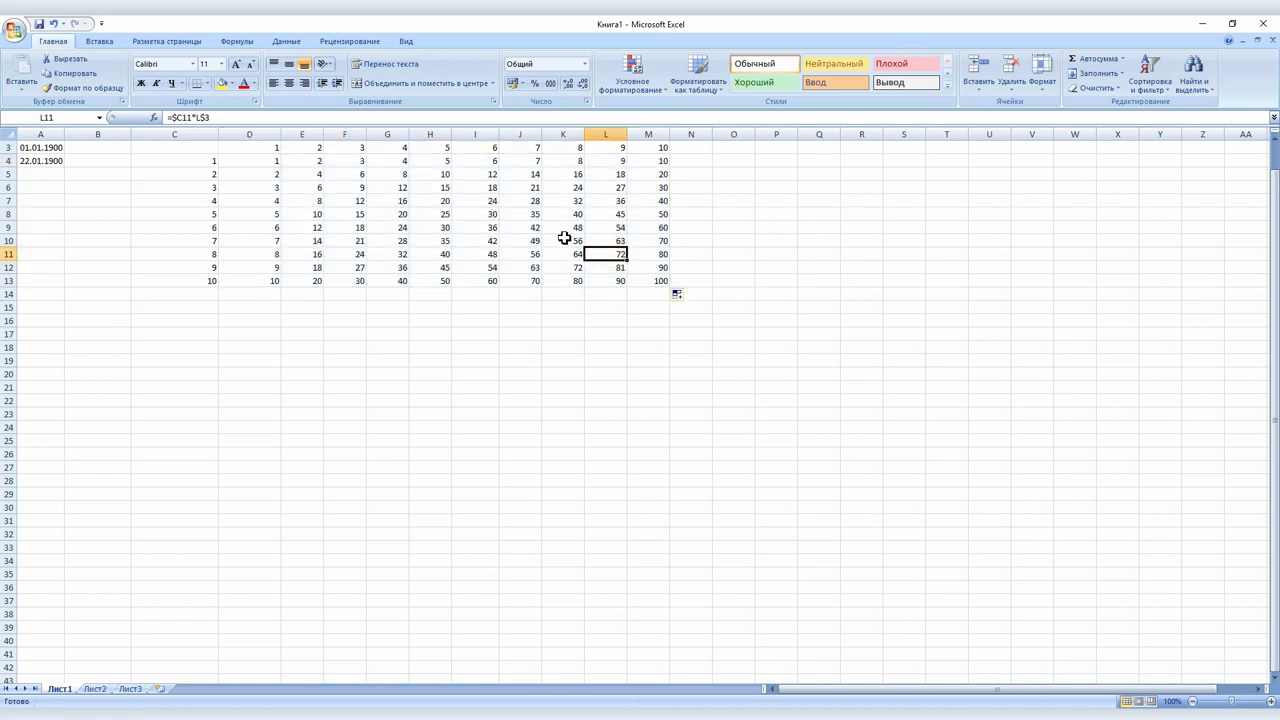
left_click(563, 240)
left_click(510, 228)
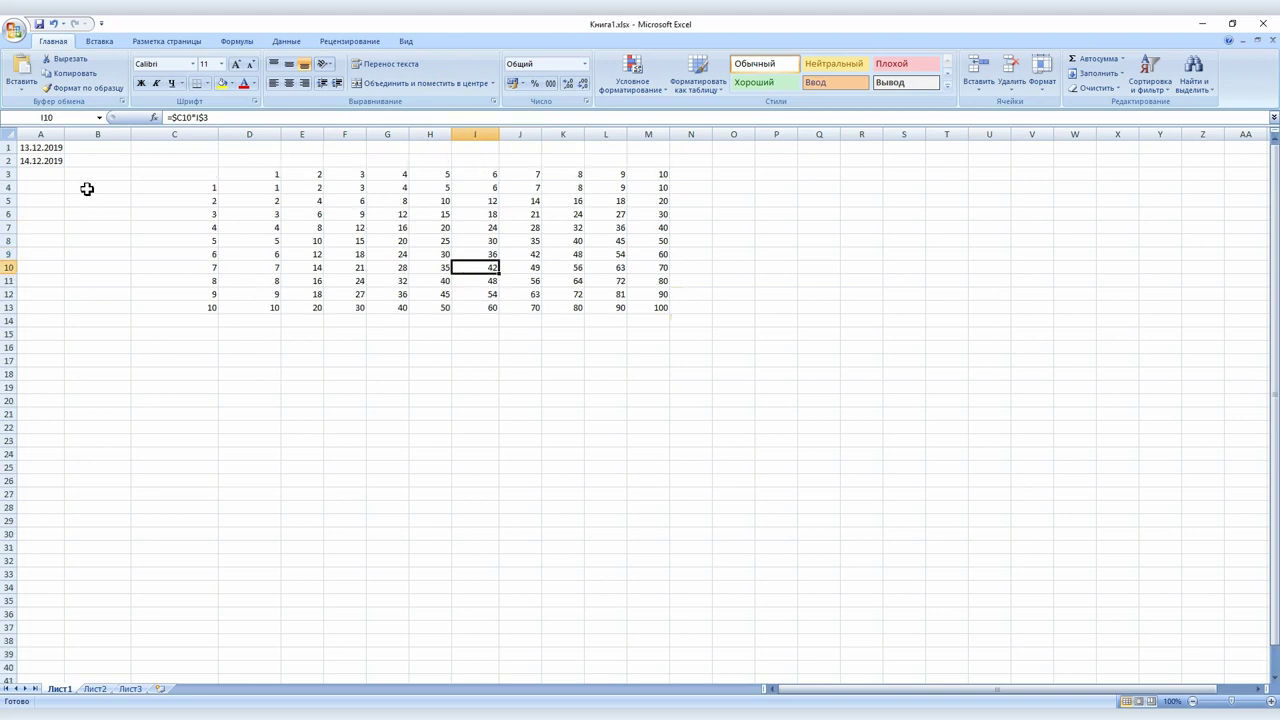
Enter 34 in A3 so it shows as 03.02.1900
left_click(64, 173)
type("34")
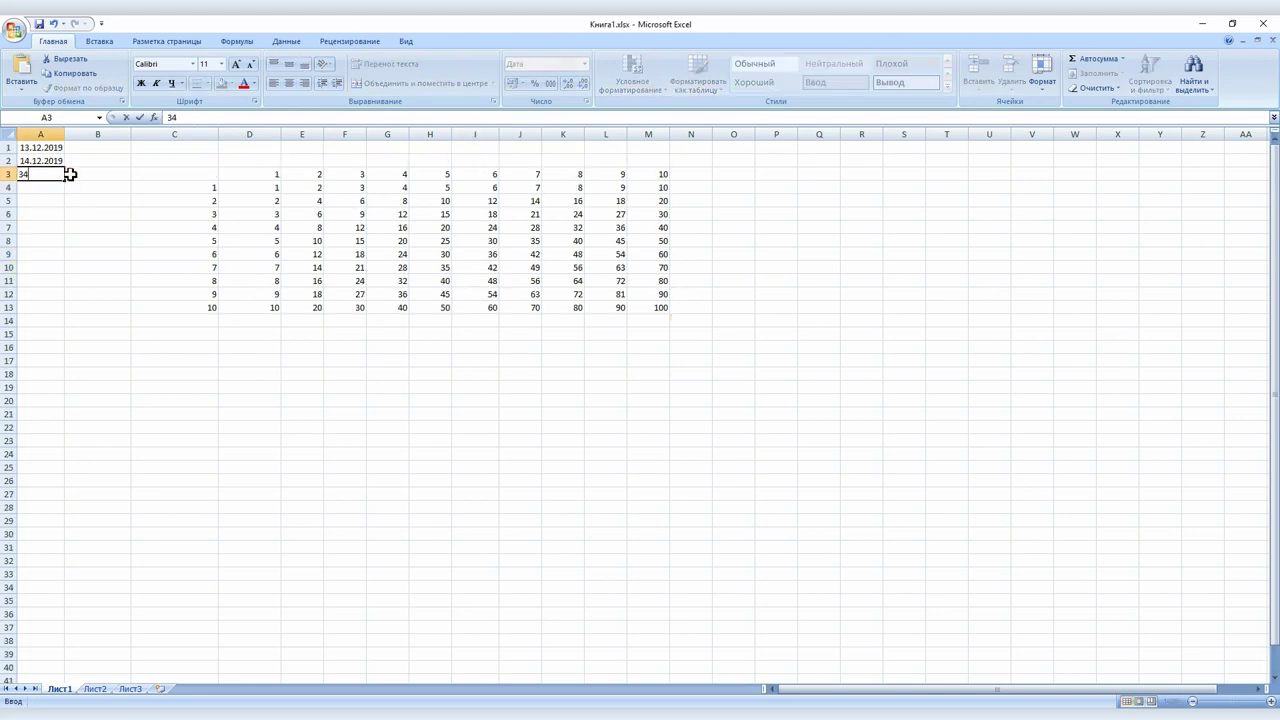
key("Return")
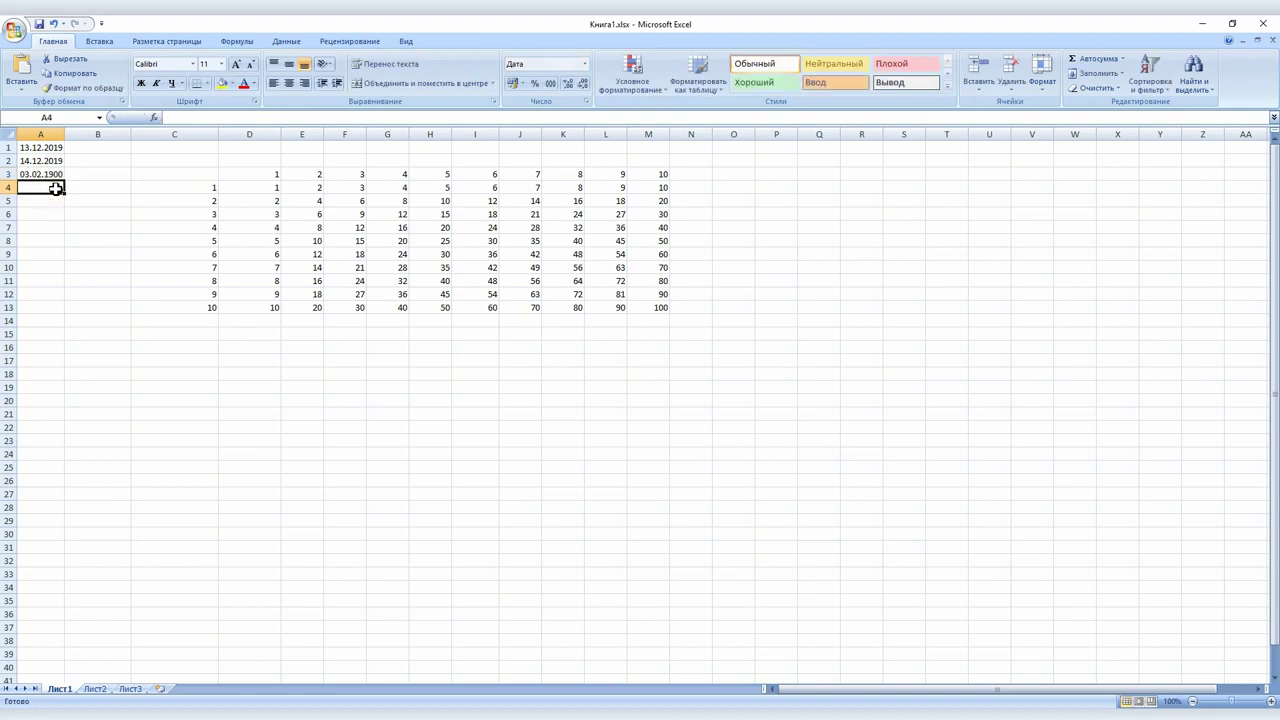
Fill column A with daily dates from 23.01.2000 down to 07.03.2000
type("23.")
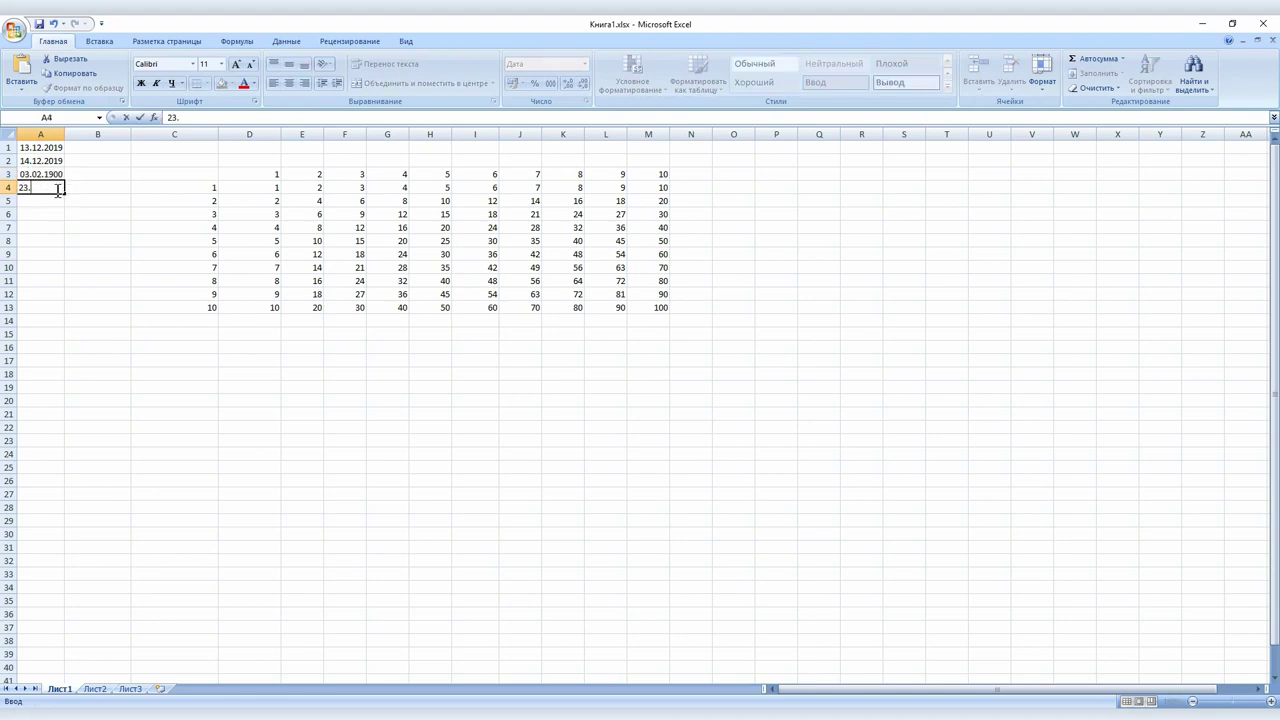
type("01.2000")
key("Return")
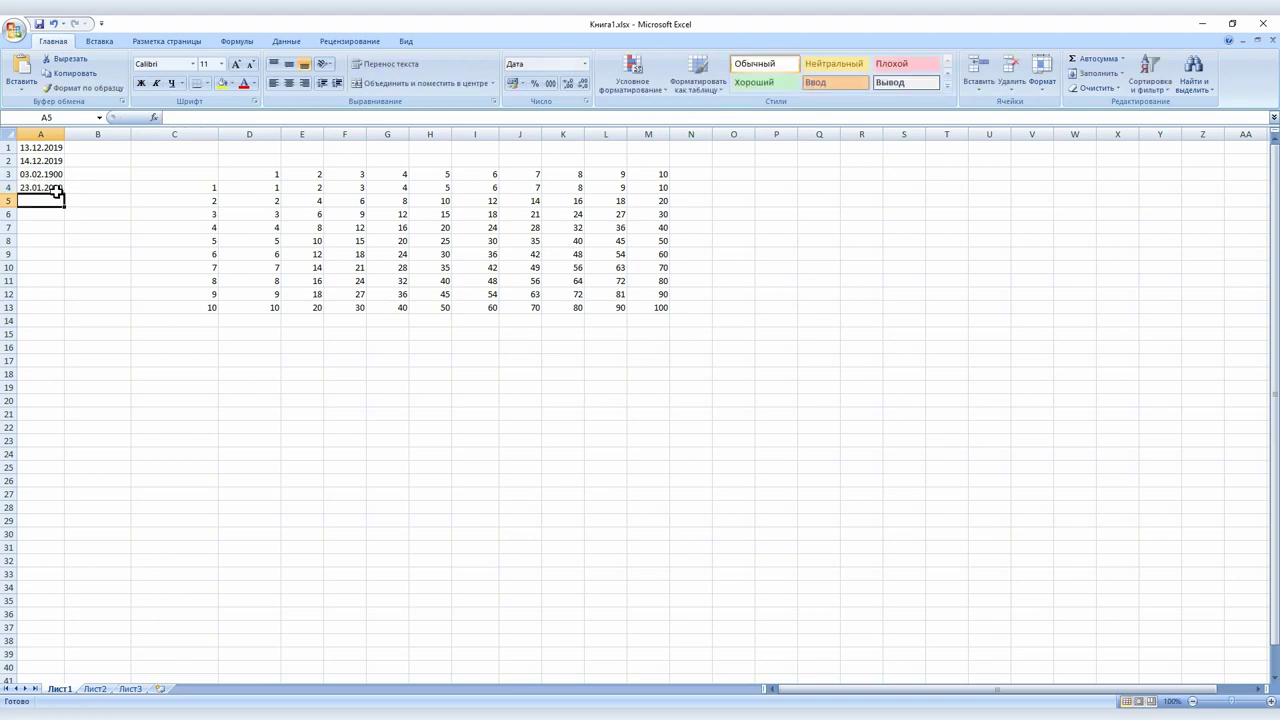
left_click(57, 190)
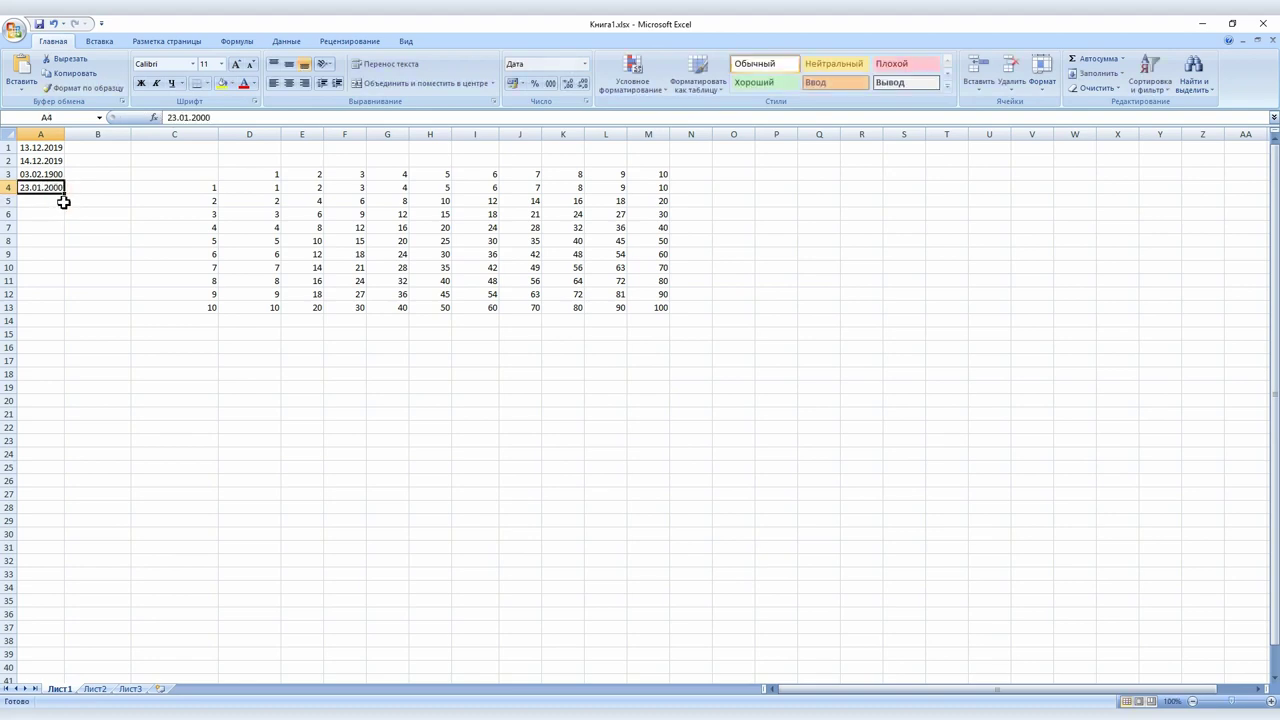
left_click_drag(66, 193, 64, 645)
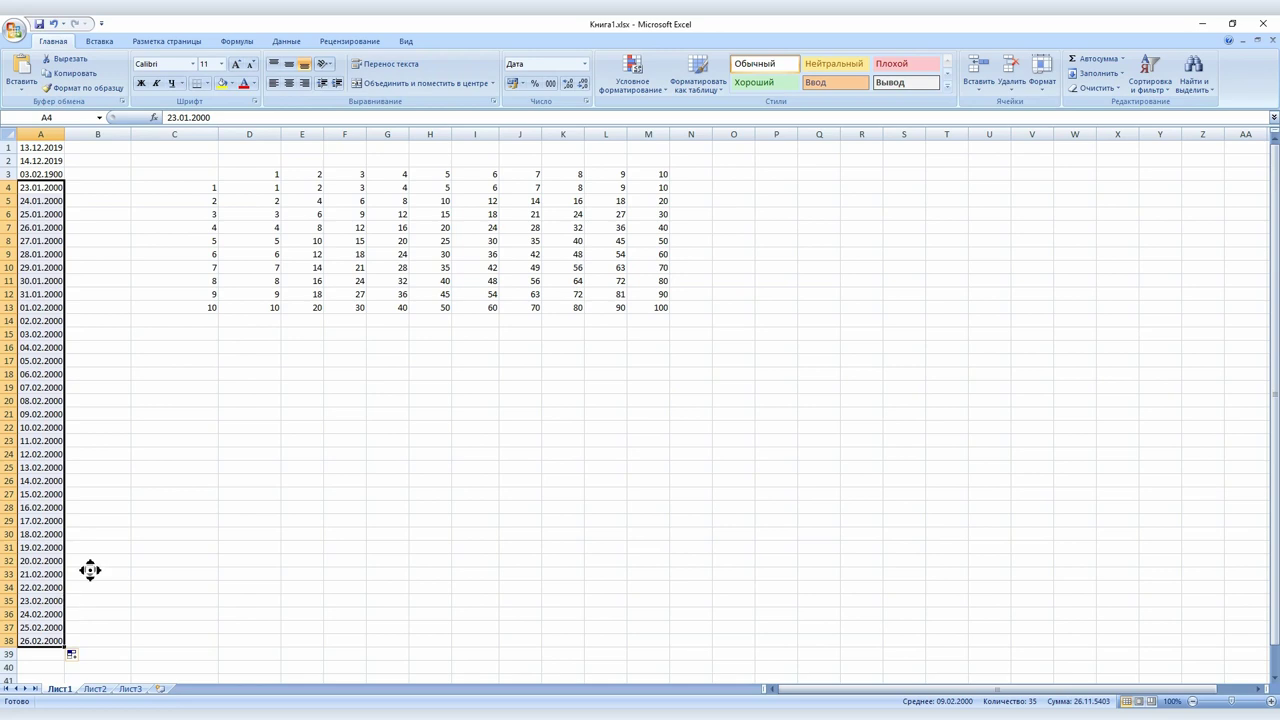
scroll(88, 537, "down", 3)
left_click_drag(63, 532, 64, 658)
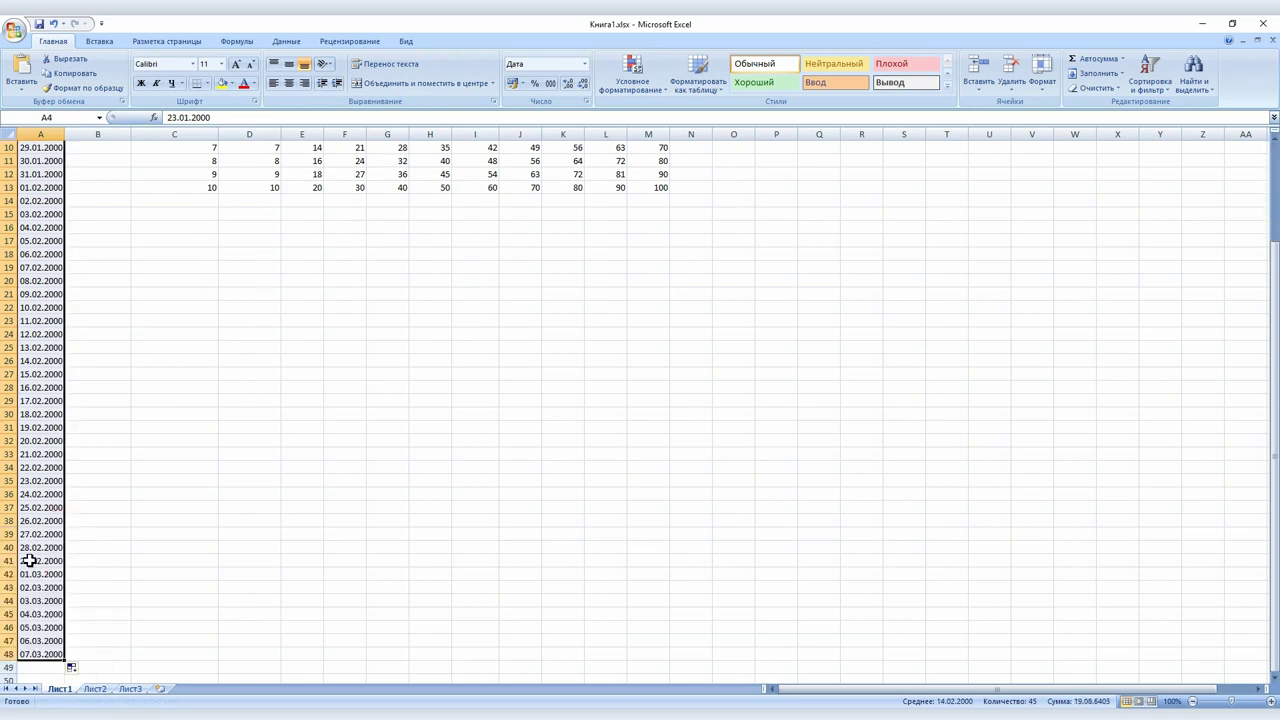
scroll(58, 360, "up", 3)
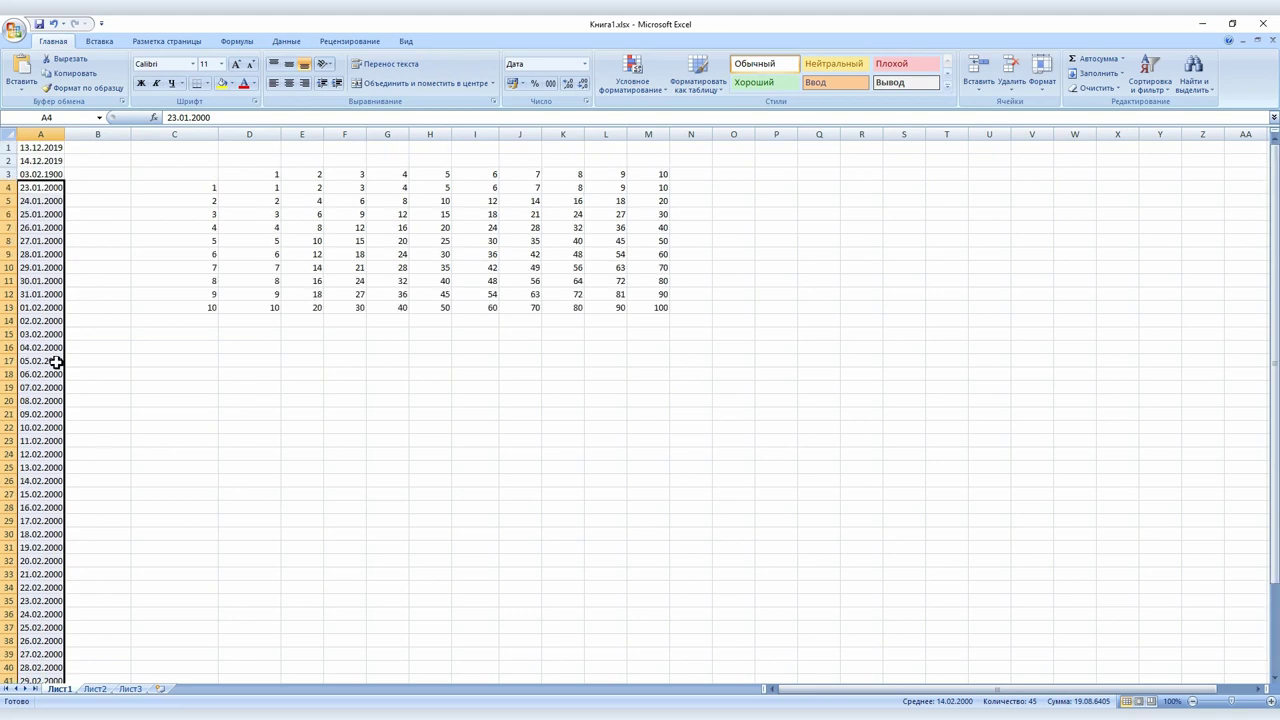
left_click(119, 160)
Apply the Дата number format to column B via Format Cells
left_click(108, 134)
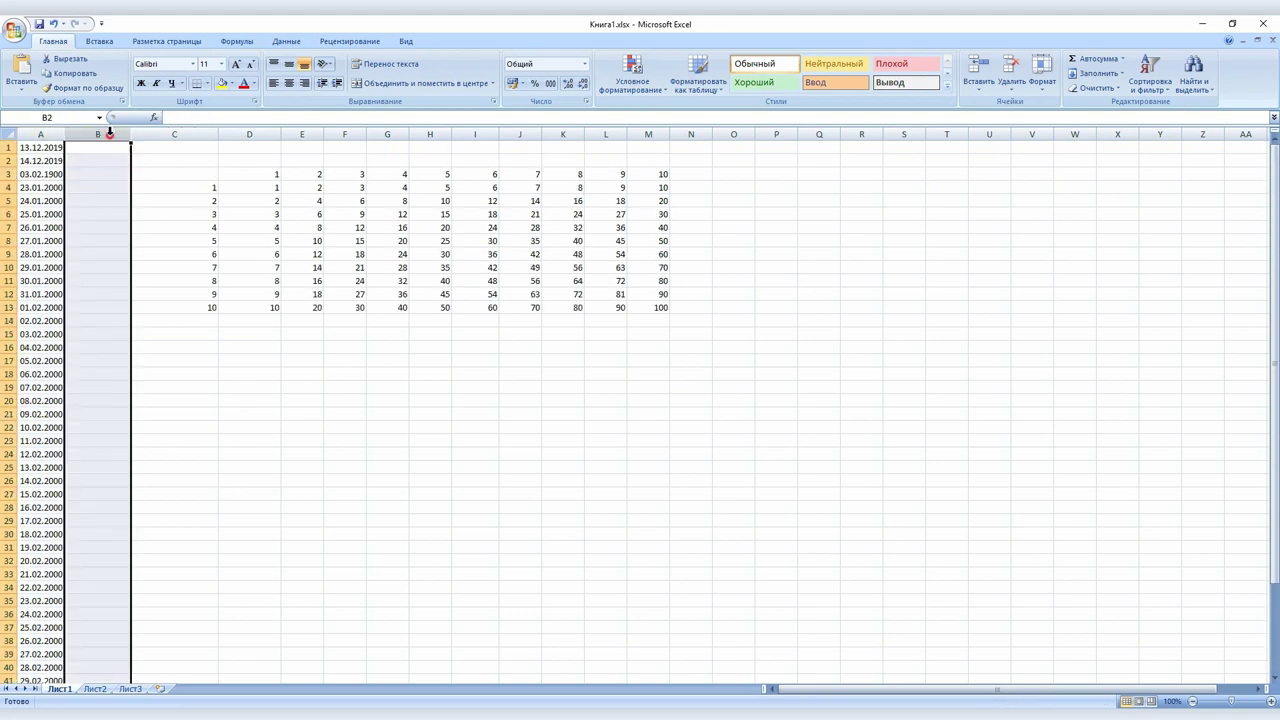
right_click(111, 135)
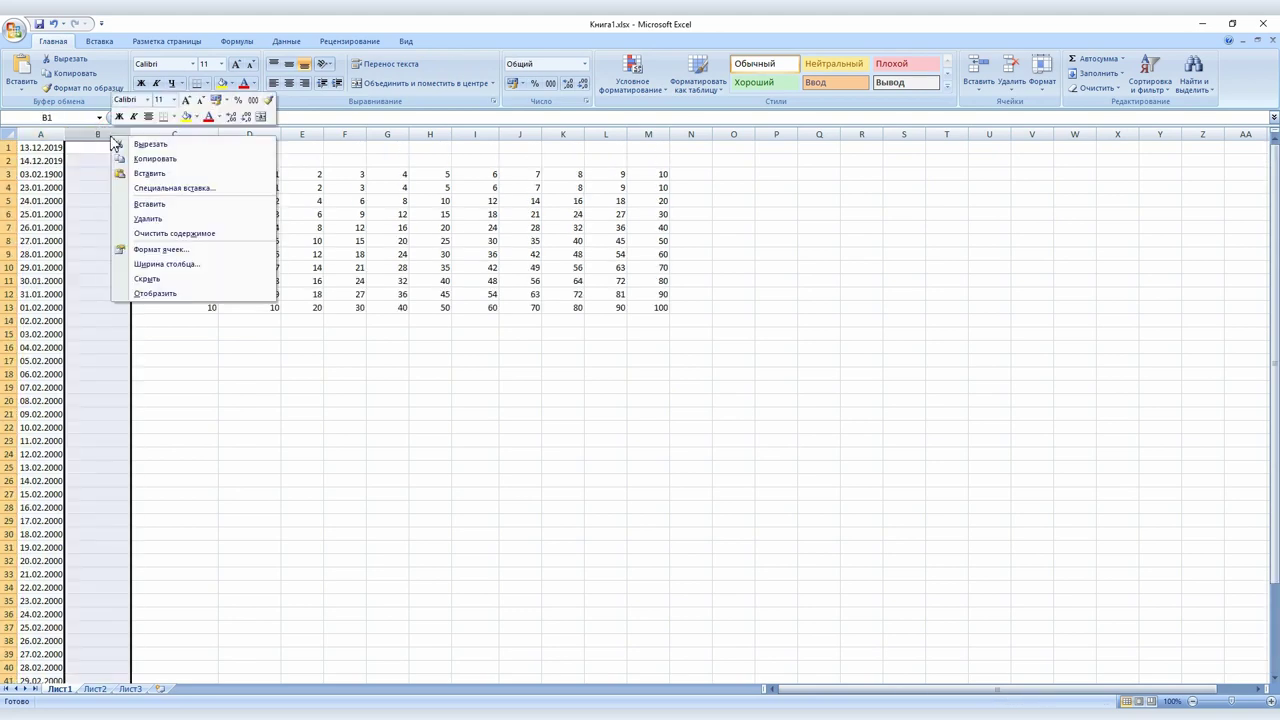
left_click(158, 249)
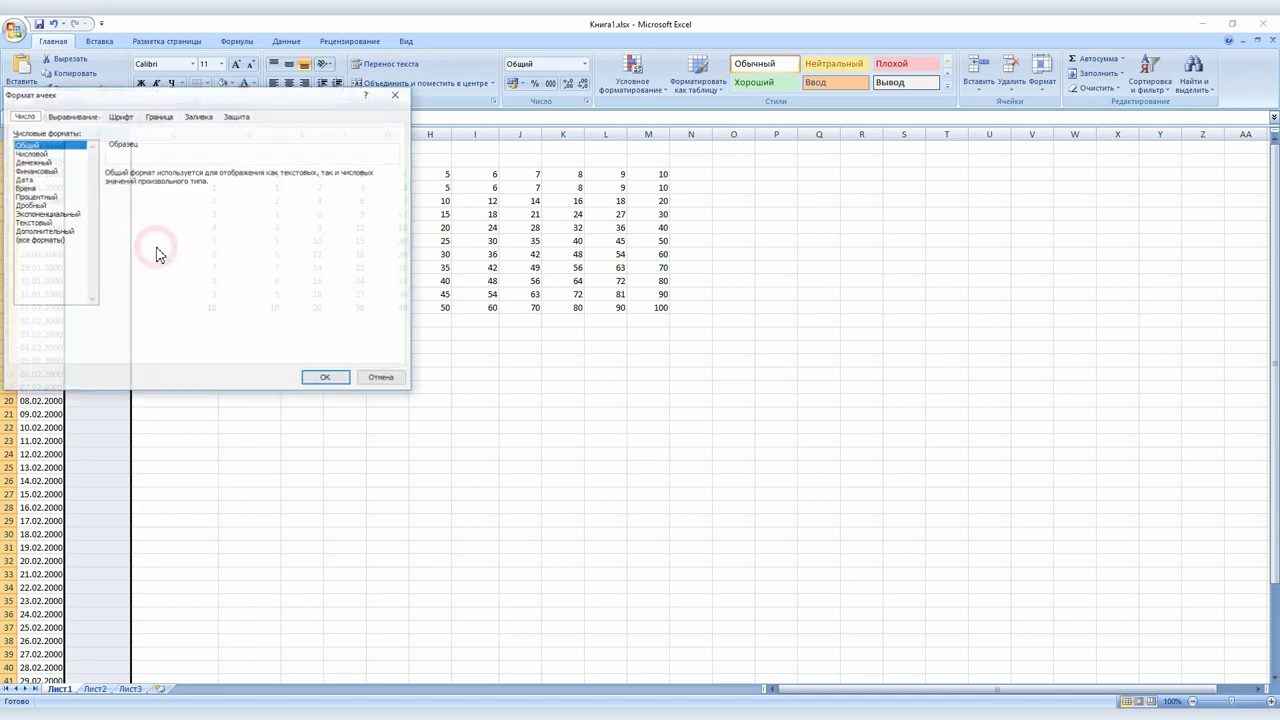
left_click(24, 179)
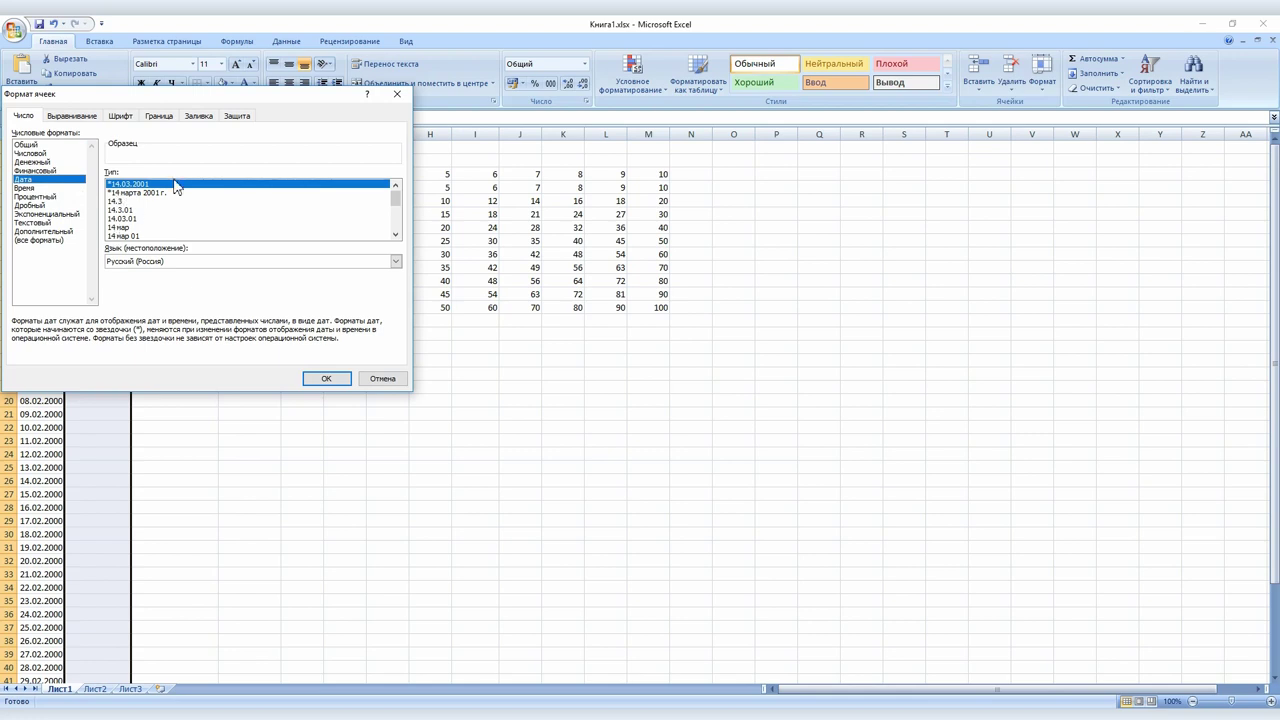
left_click(318, 378)
Enter 1 and 02.03 in column B and extend a daily date series down it
key("Down")
type("1")
key("Return")
type("02.03")
key("Return")
left_click(121, 178)
left_click_drag(131, 181, 110, 534)
Delete the dates from columns A and B and reset column B's format to General (Общий)
left_click(98, 134)
key("Delete")
right_click(100, 134)
left_click(150, 243)
key("Home")
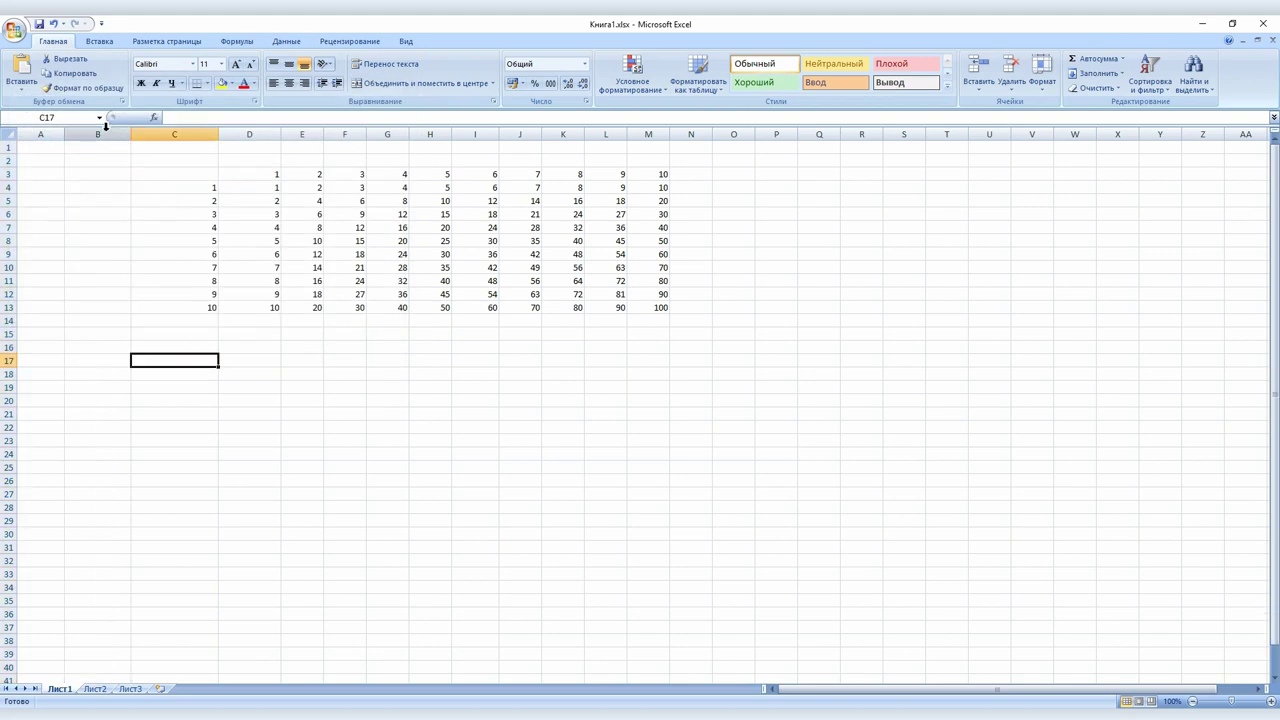
Add a Проверка данных rule allowing only whole numbers up to 23 in column B
left_click(105, 128)
left_click(296, 44)
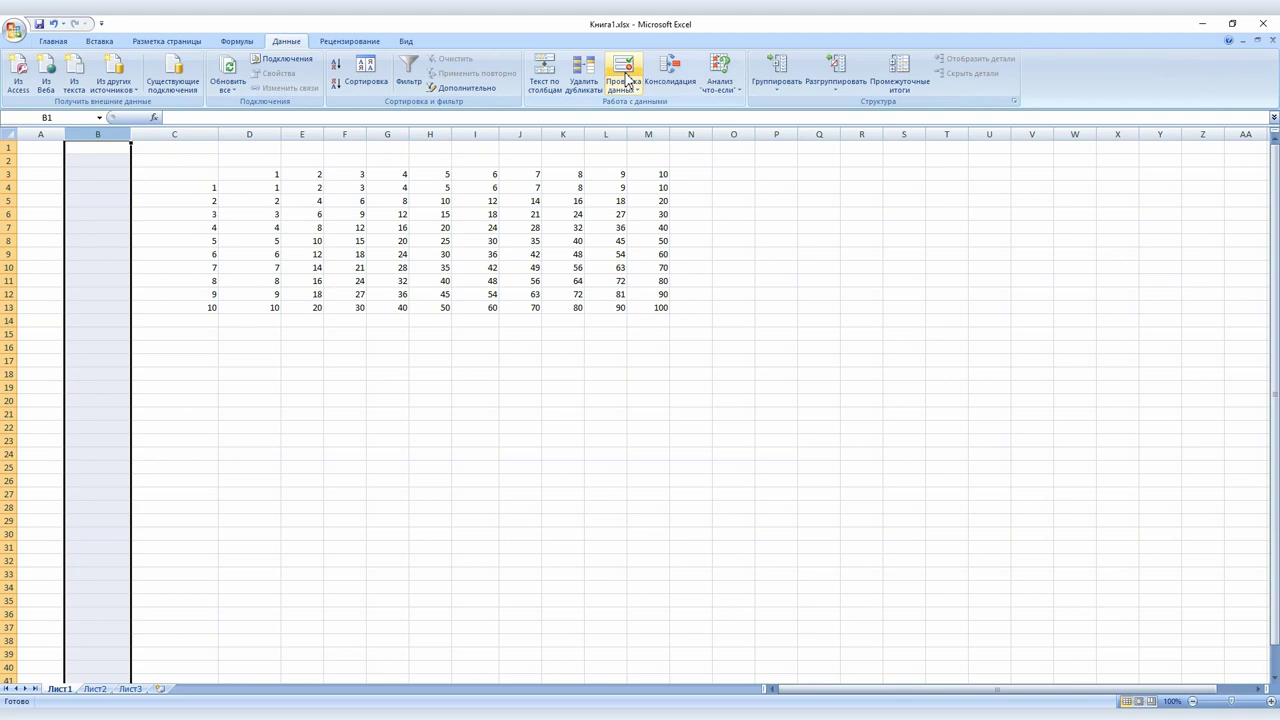
left_click(627, 78)
left_click(385, 123)
left_click(375, 140)
left_click(386, 177)
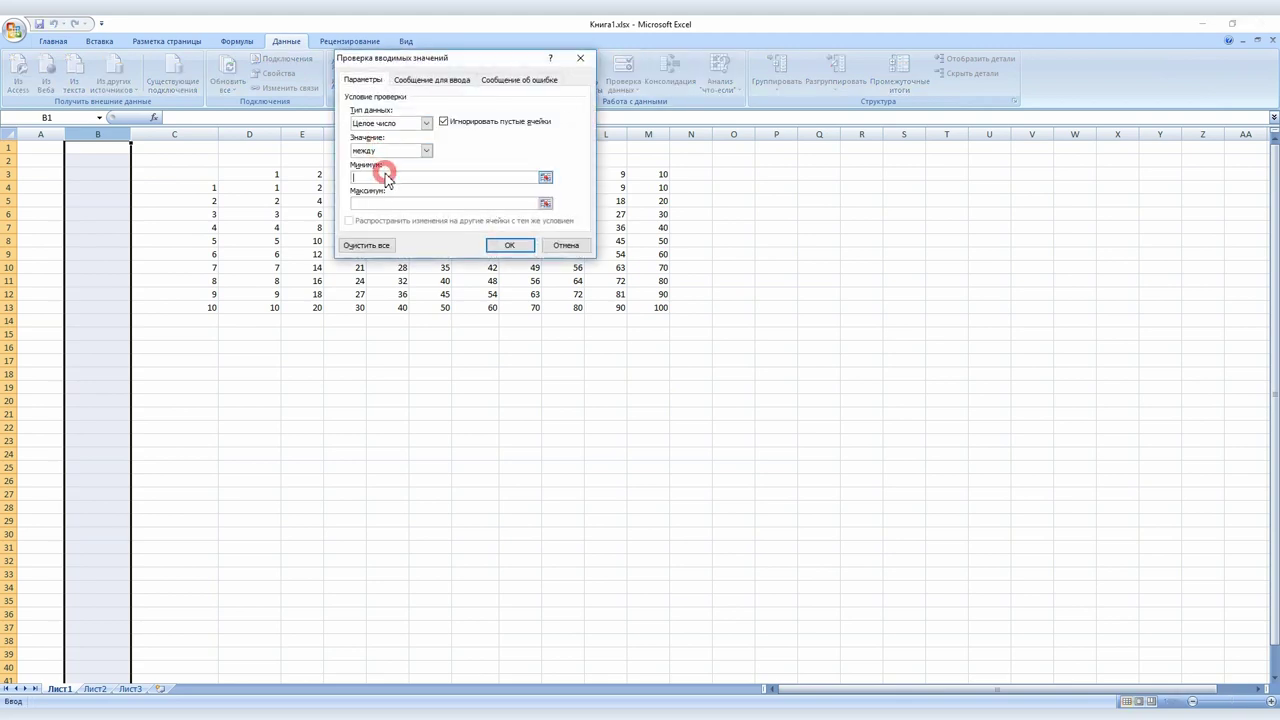
type("123")
left_click(510, 247)
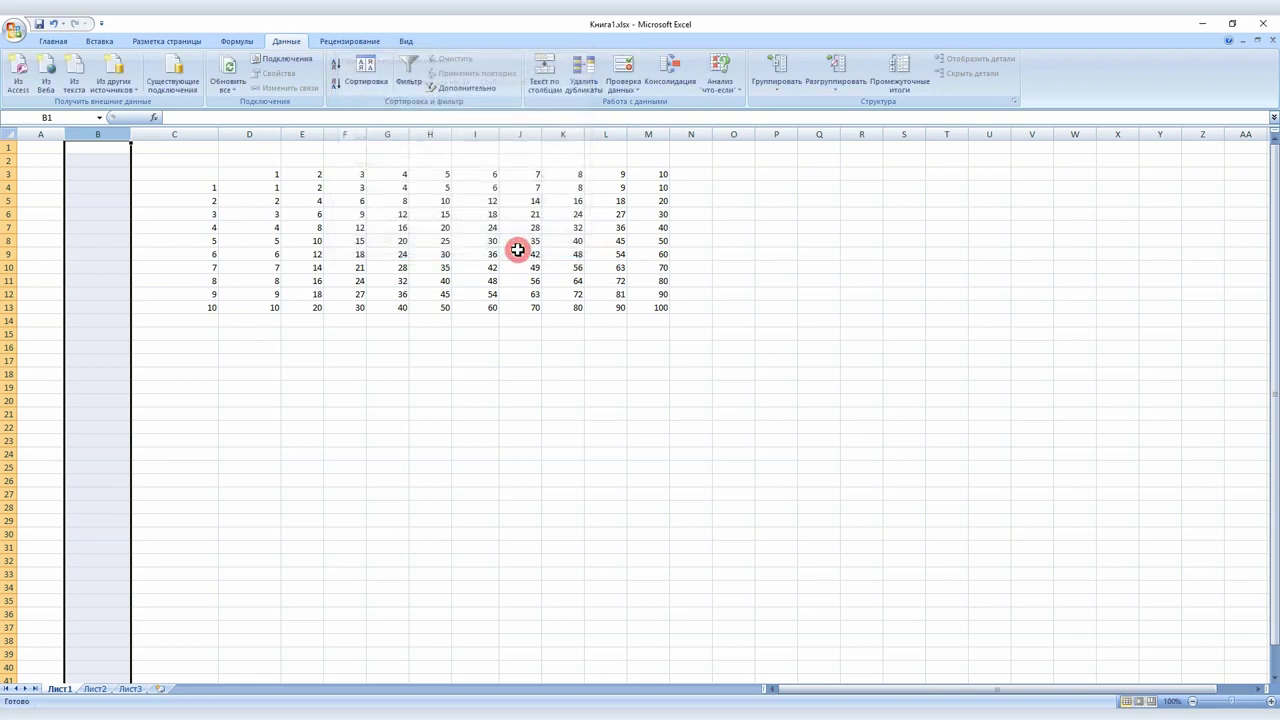
Test the rule with 1, 2 and 24 in B2:B4, dismissing the invalid-value warning
left_click(105, 204)
left_click(110, 164)
type("1")
key("Return")
type("2")
left_click(108, 200)
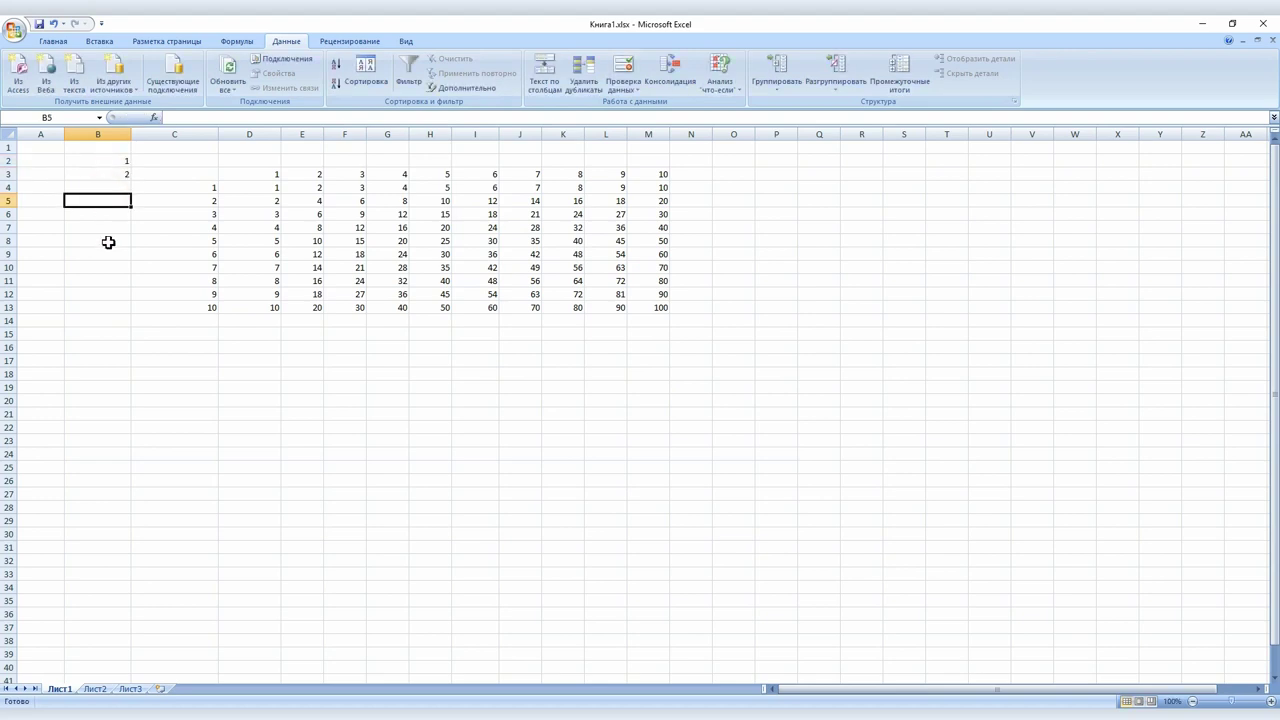
left_click(118, 190)
type("24")
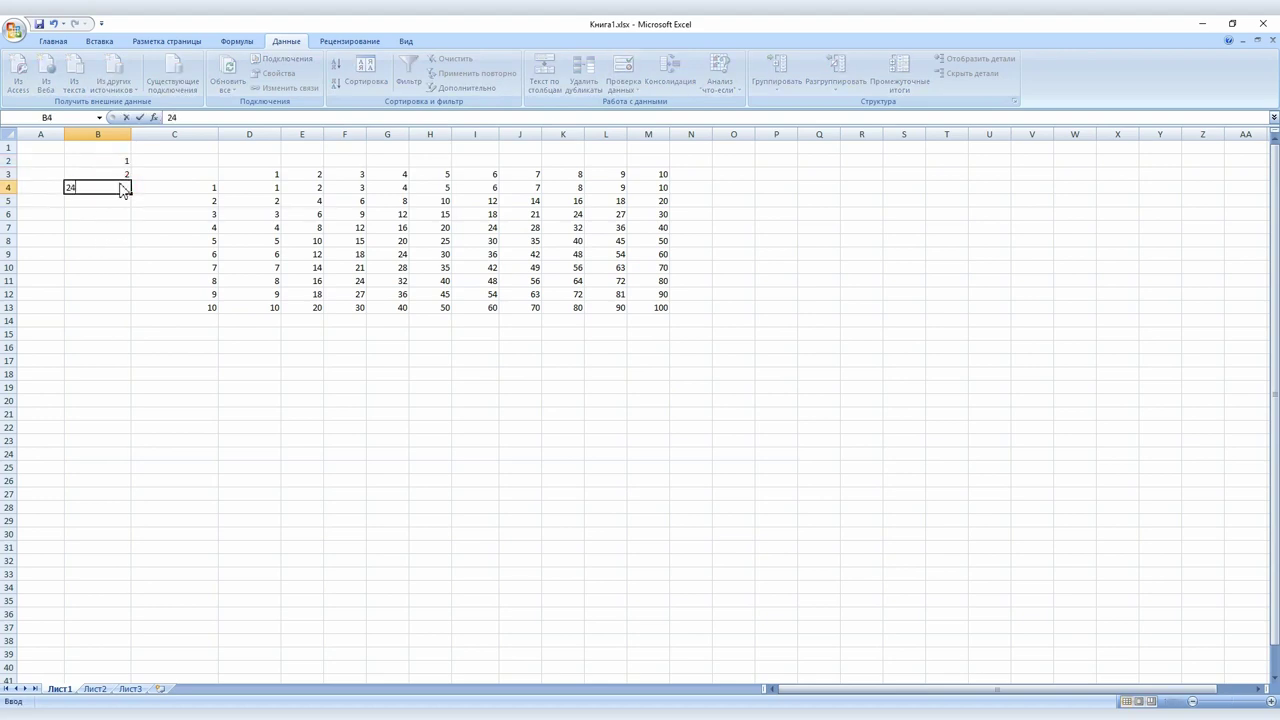
left_click(120, 203)
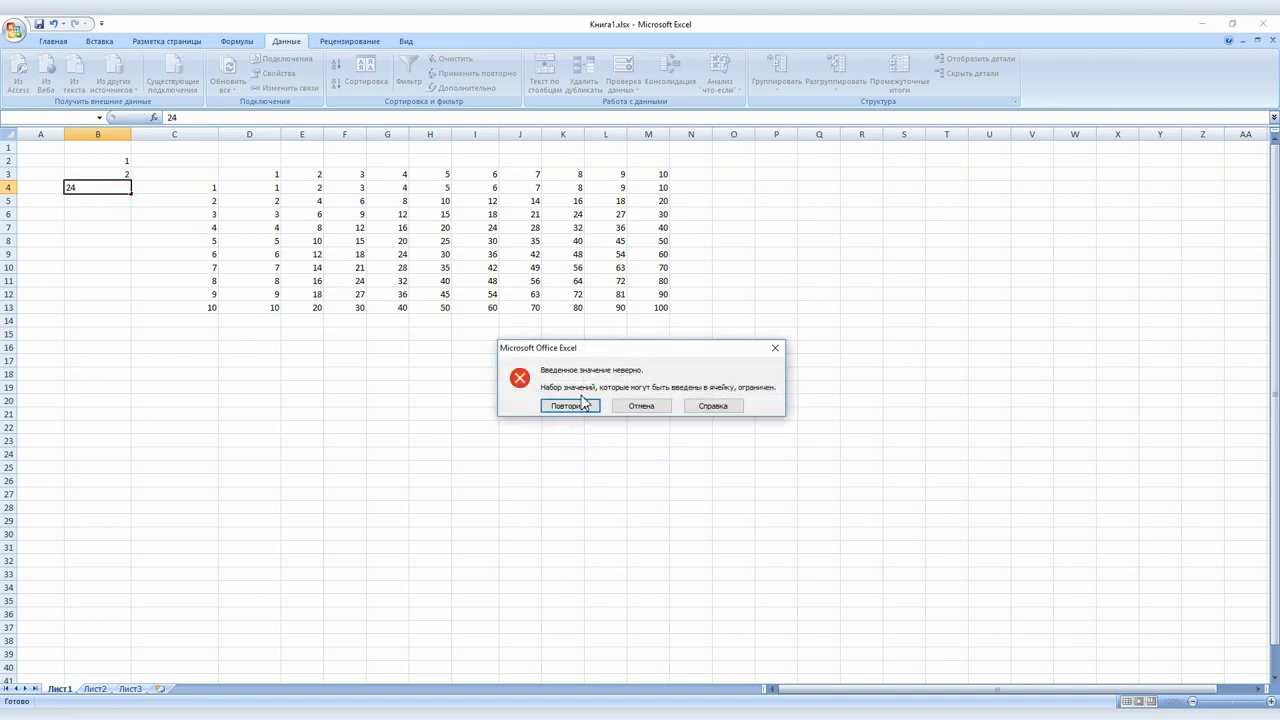
left_click(641, 405)
Delete the test values in column B and the whole multiplication table
left_click_drag(109, 153, 123, 214)
key("Delete")
left_click(125, 215)
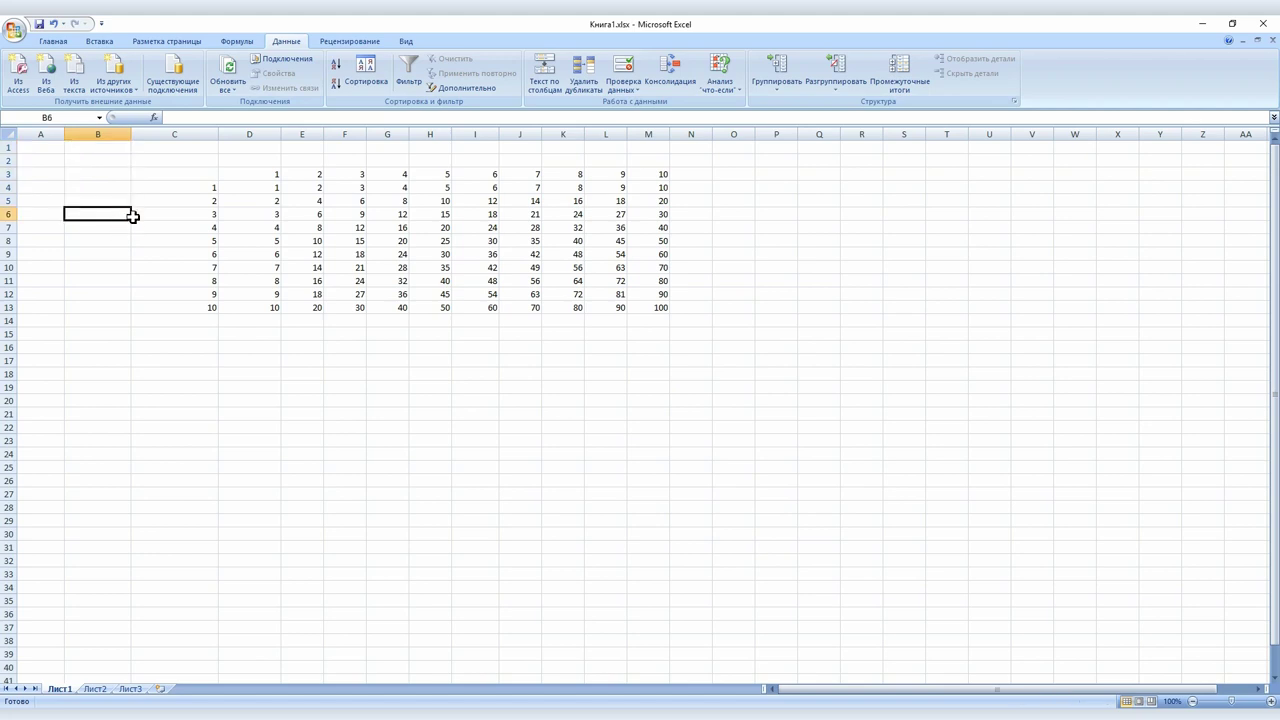
left_click_drag(186, 157, 766, 310)
key("Delete")
Enter the starting values in B2 and drag the series down to 32 in B33
left_click(530, 370)
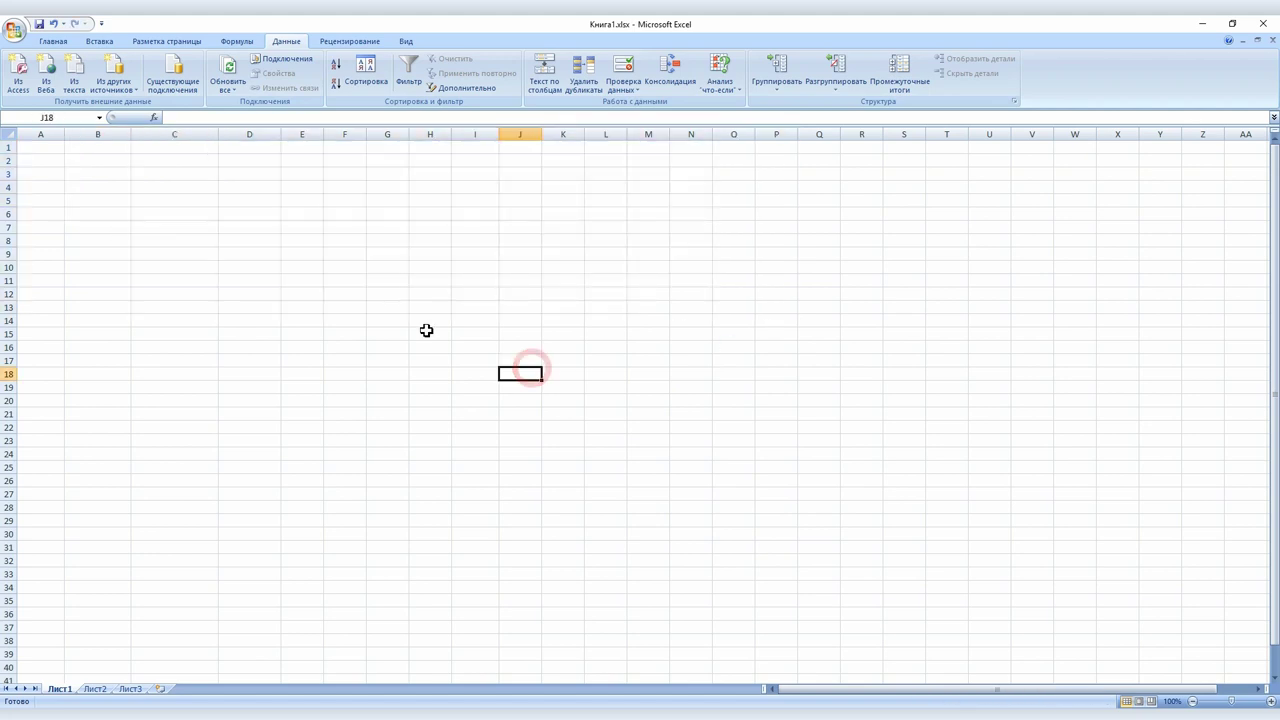
left_click(248, 41)
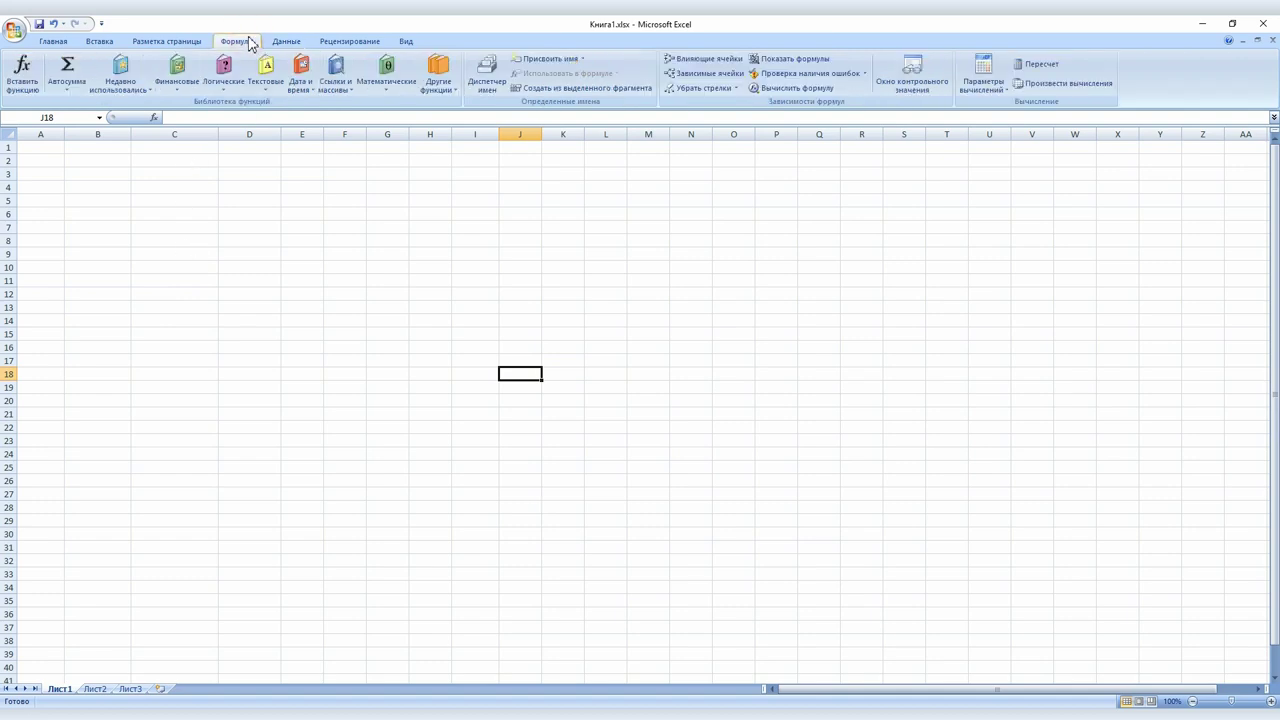
left_click(137, 166)
left_click(120, 160)
type("1")
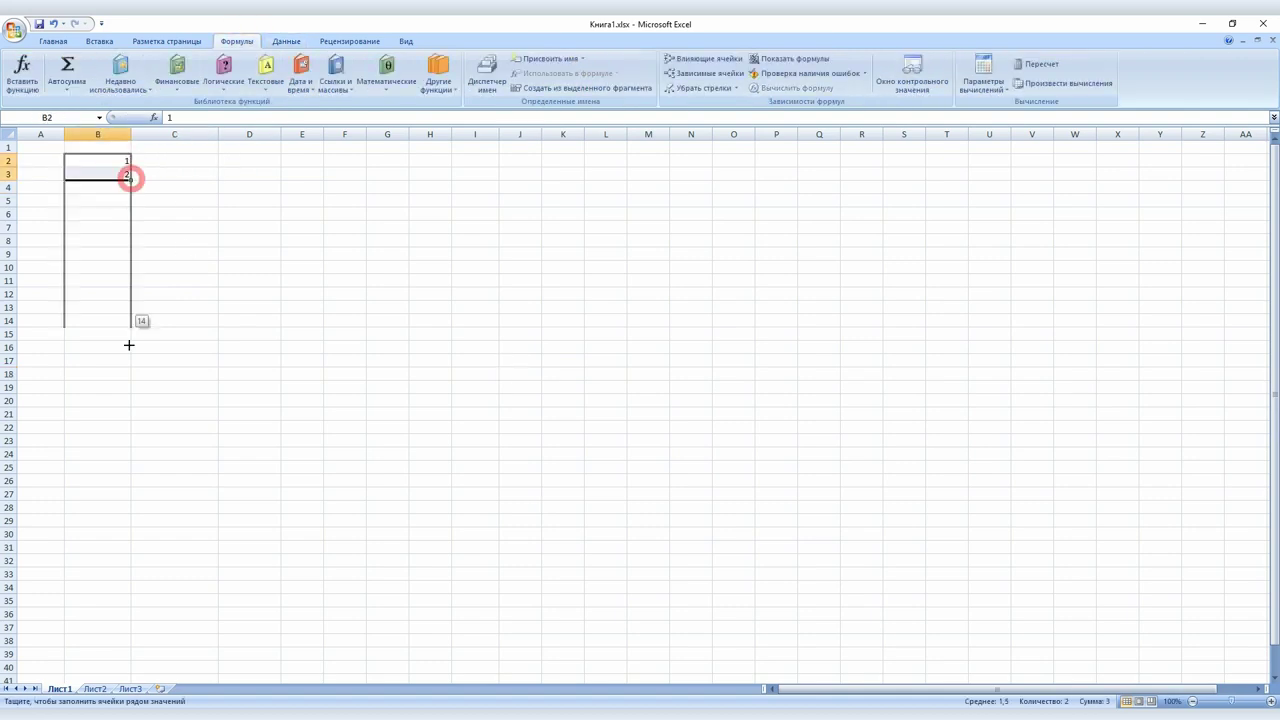
left_click_drag(130, 167, 130, 578)
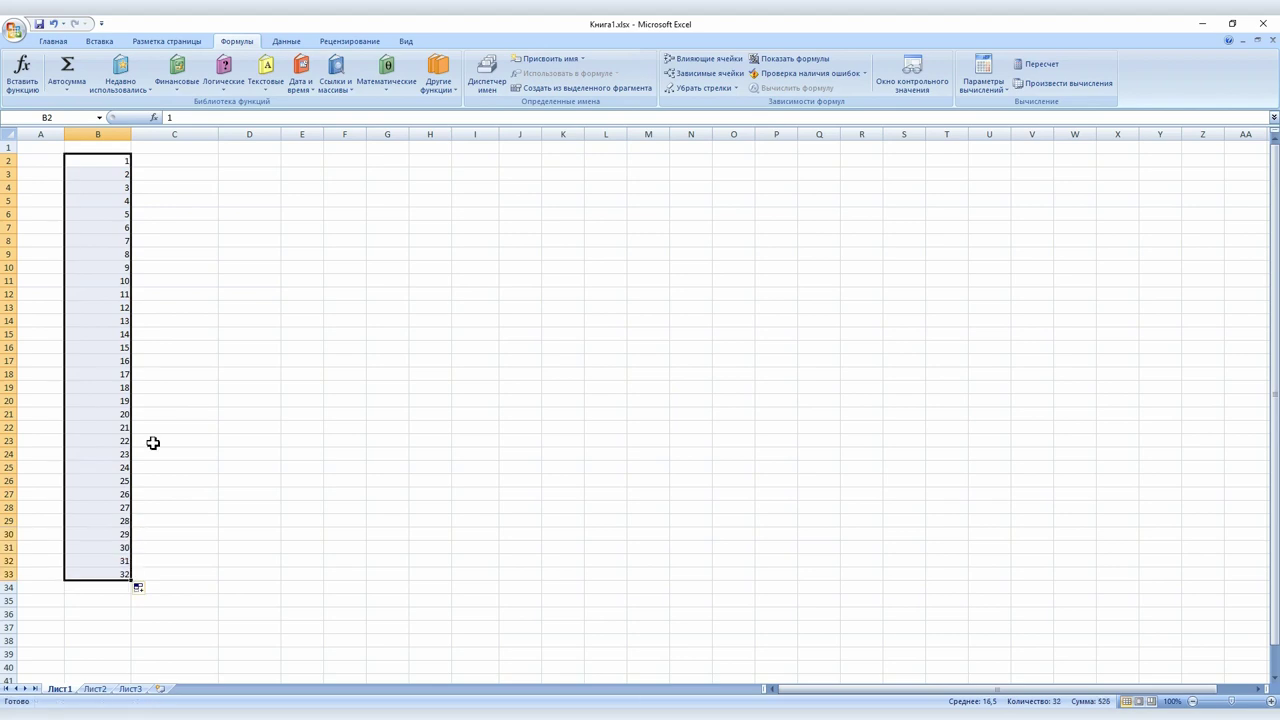
left_click(176, 162)
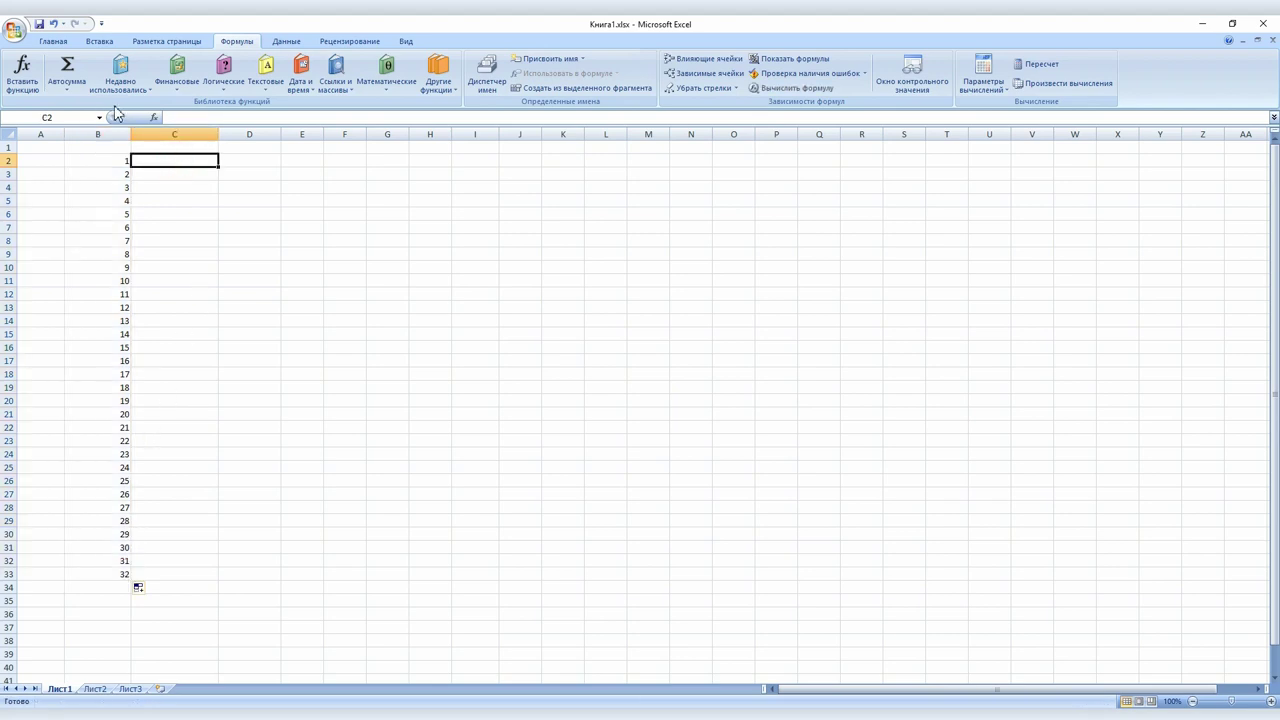
left_click(68, 70)
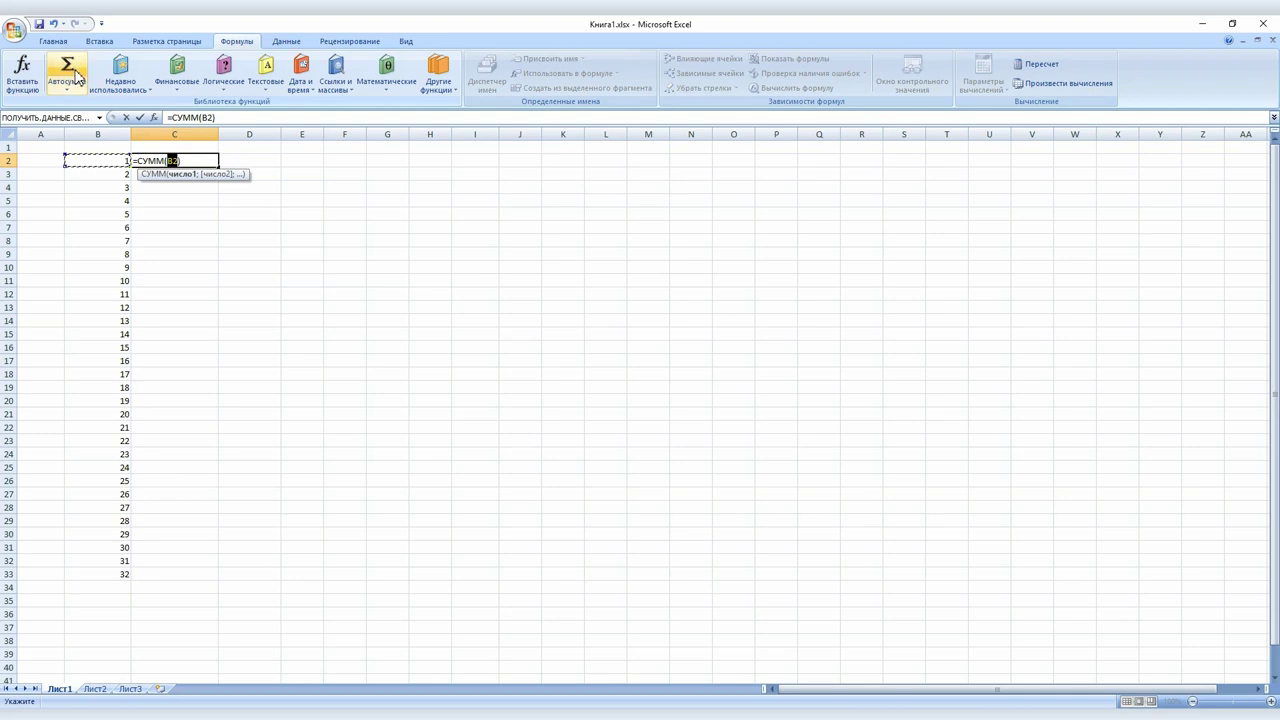
Put an Автосумма of all of column B in C2, showing 528
left_click(98, 131)
key("Return")
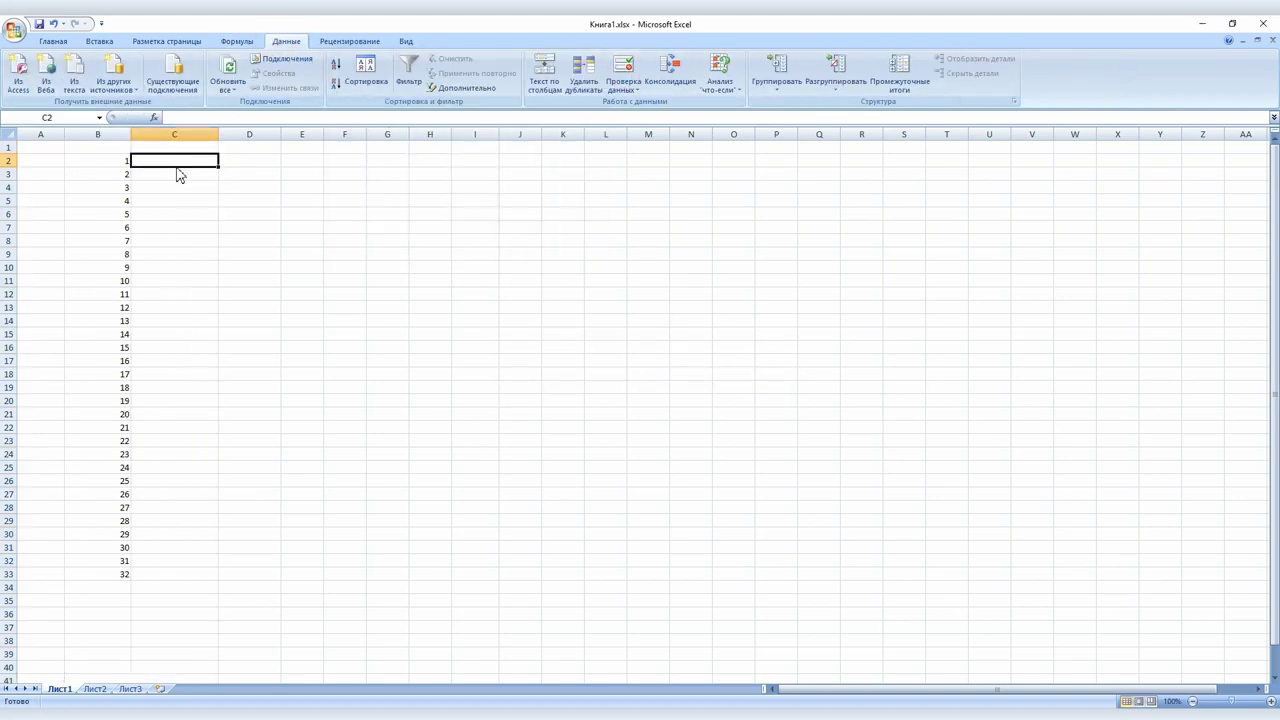
left_click(237, 41)
left_click(67, 68)
left_click(119, 131)
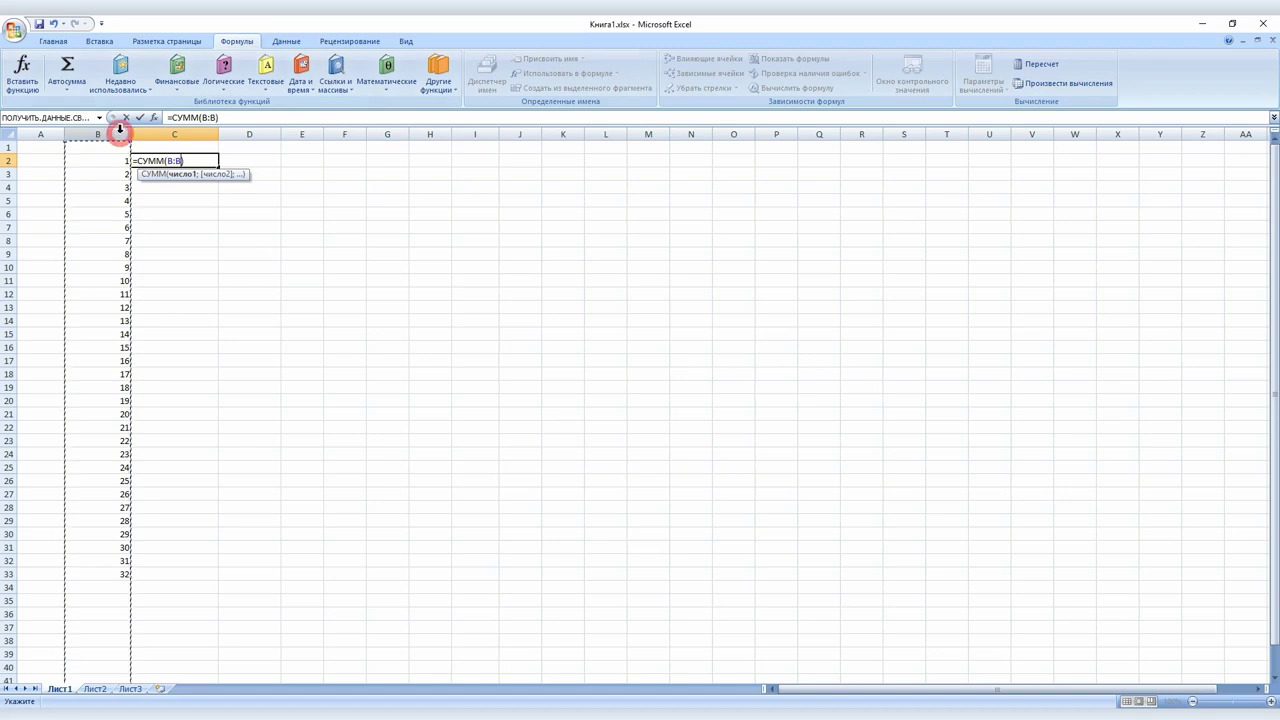
key("Return")
left_click(262, 227)
left_click(203, 160)
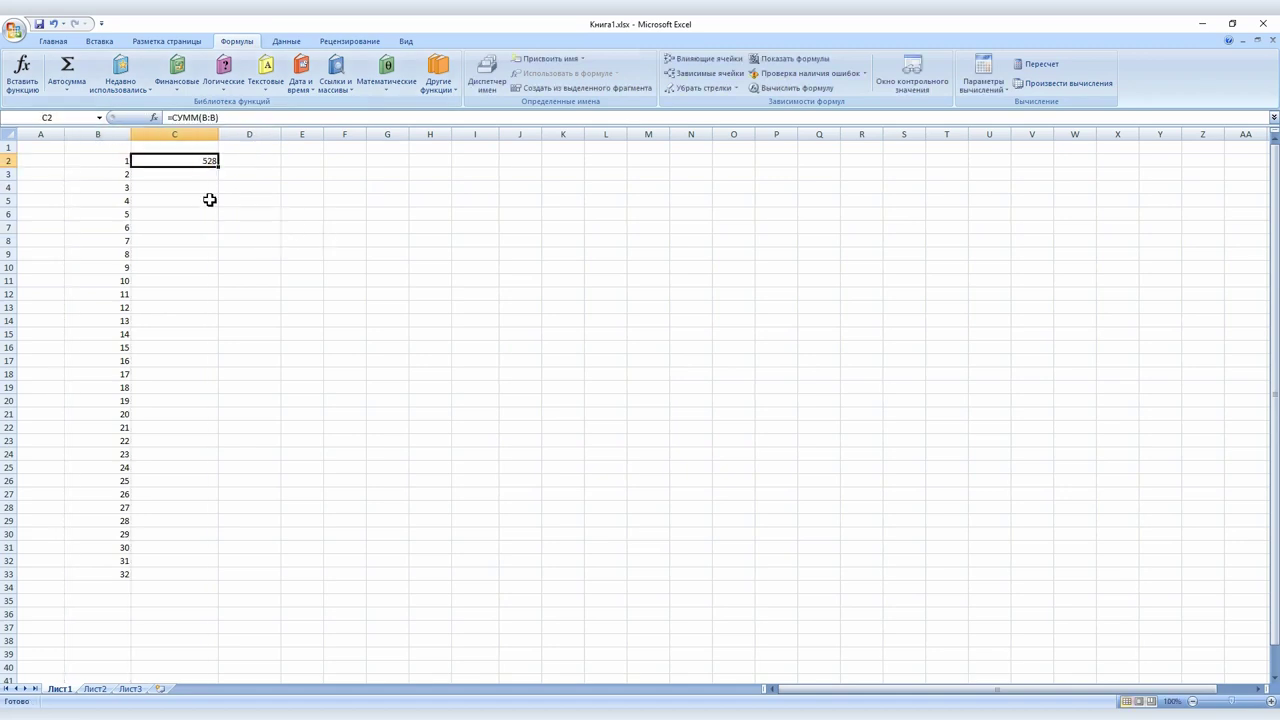
Add trial sums: =СУММ(B1:B33) in C4 and an AutoSum of B2:B33 in C6
left_click(210, 190)
type("=сумм(B1:b")
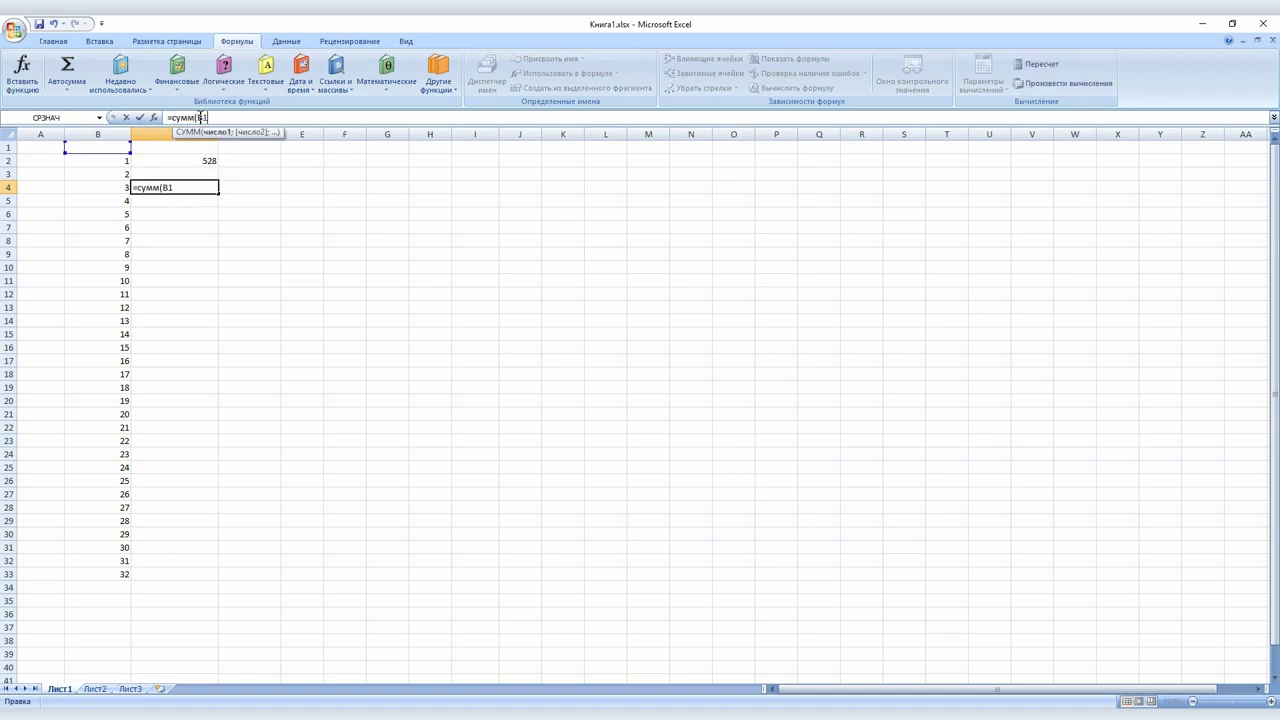
type("33")
key("Return")
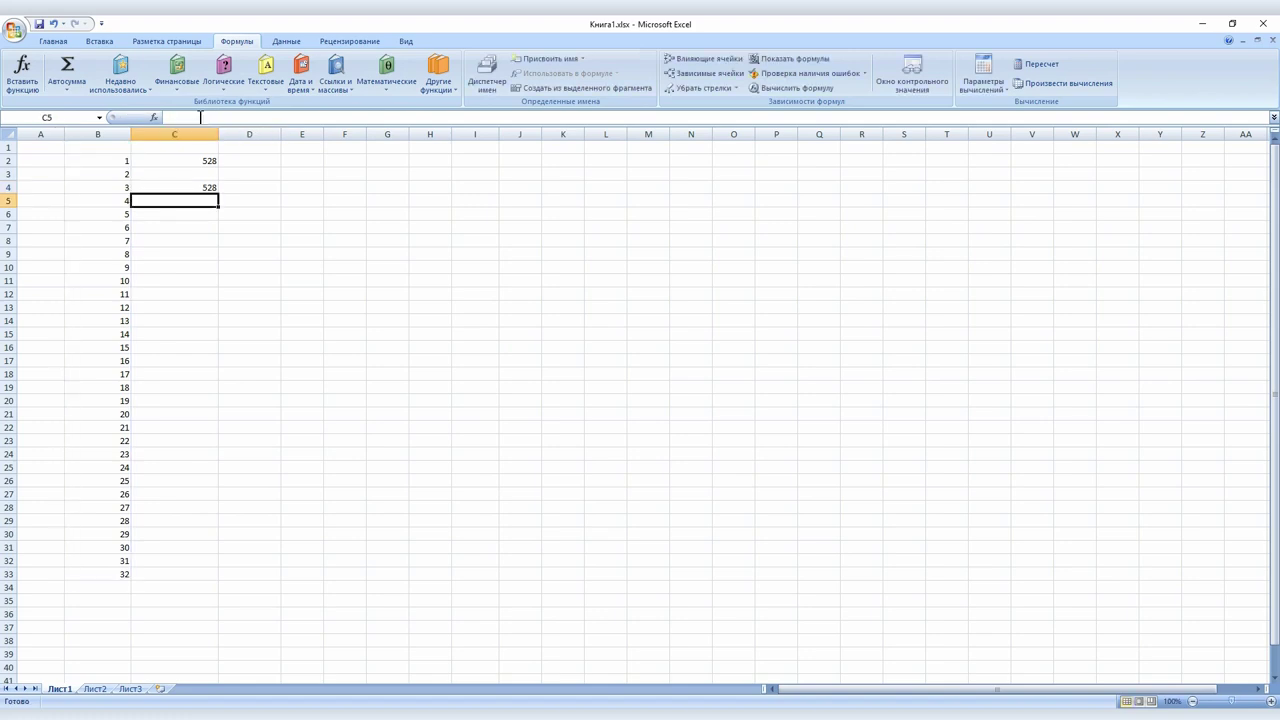
left_click(204, 189)
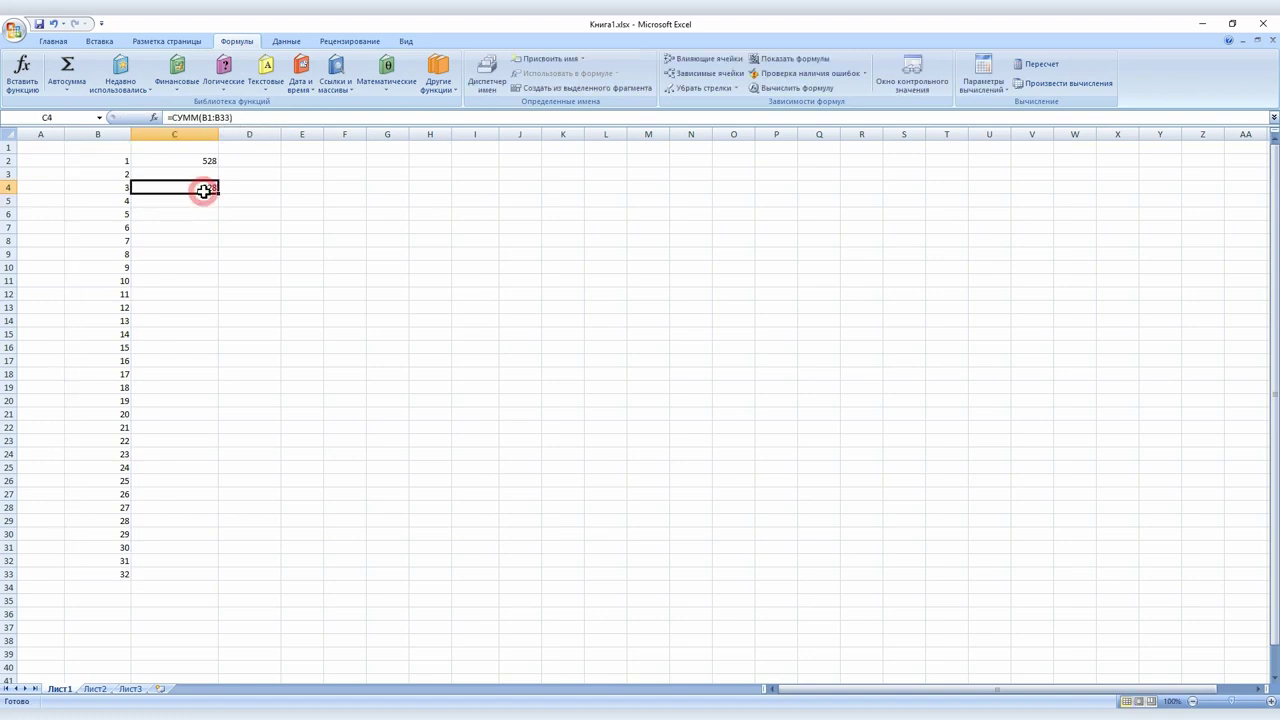
left_click(206, 214)
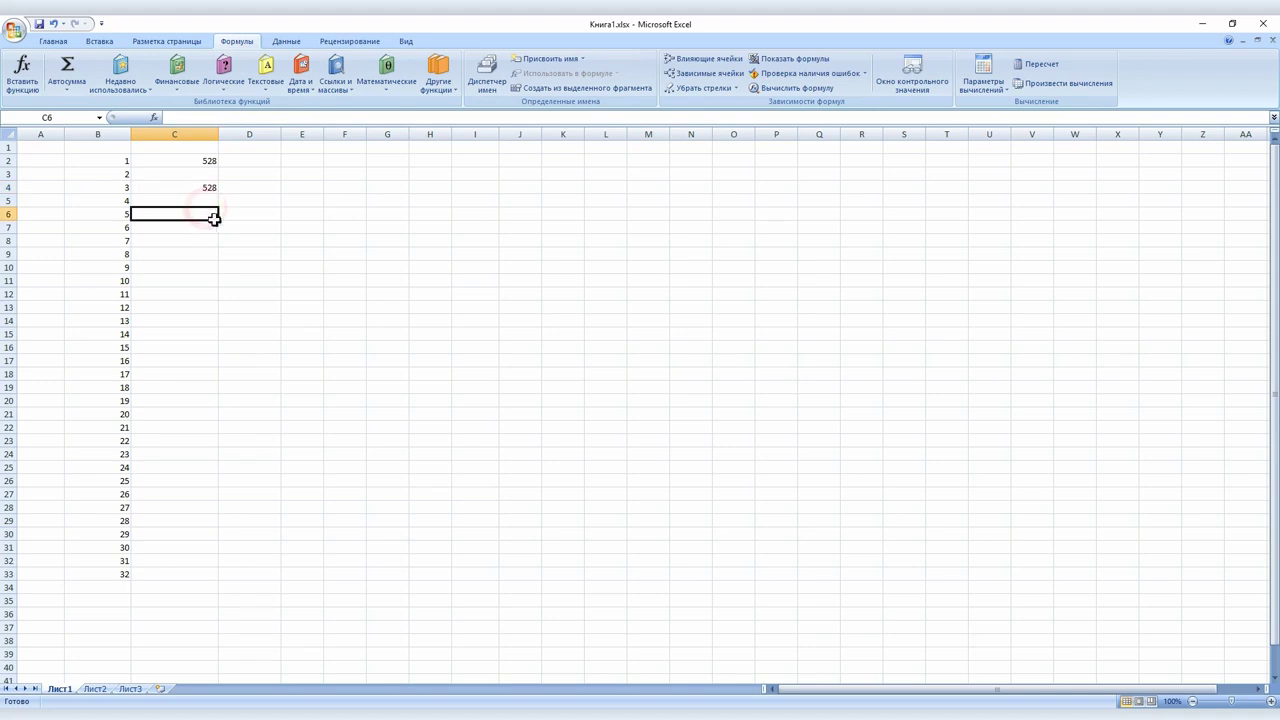
left_click(67, 68)
left_click_drag(122, 158, 103, 560)
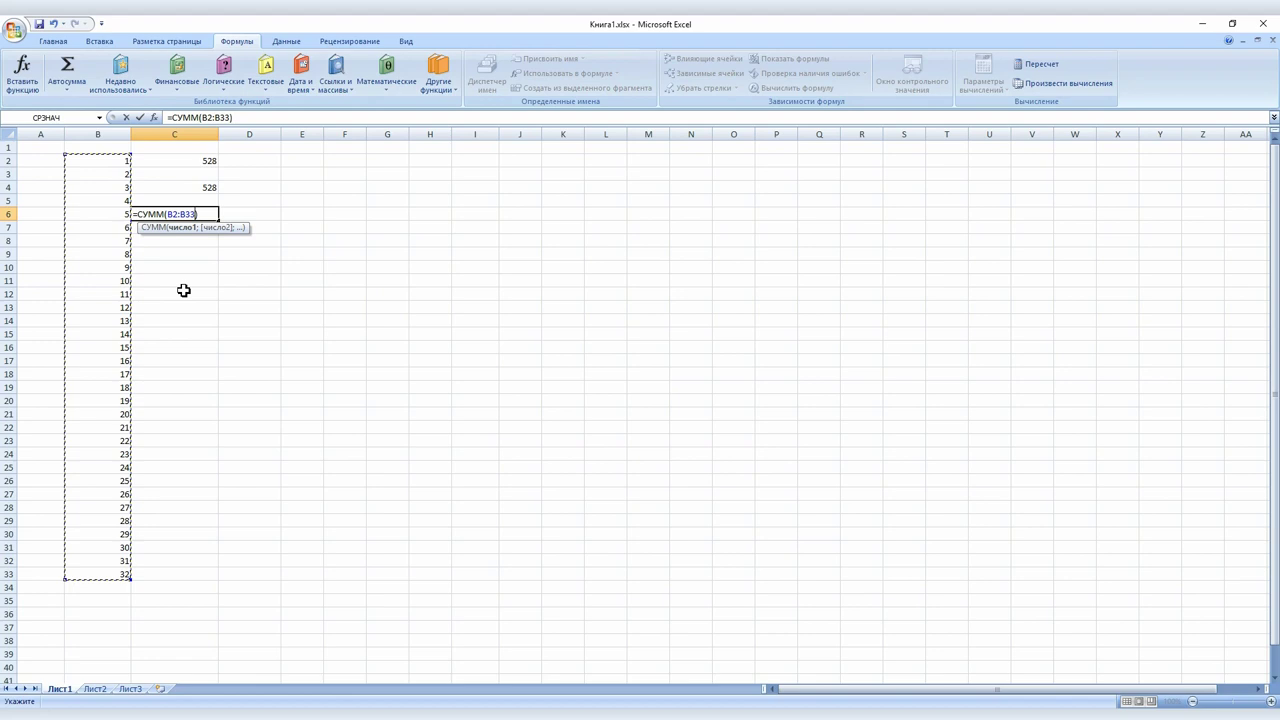
key("Return")
Delete the trial sums from C4 and C6 and reselect C4
left_click(236, 293)
left_click_drag(204, 188, 208, 212)
key("Delete")
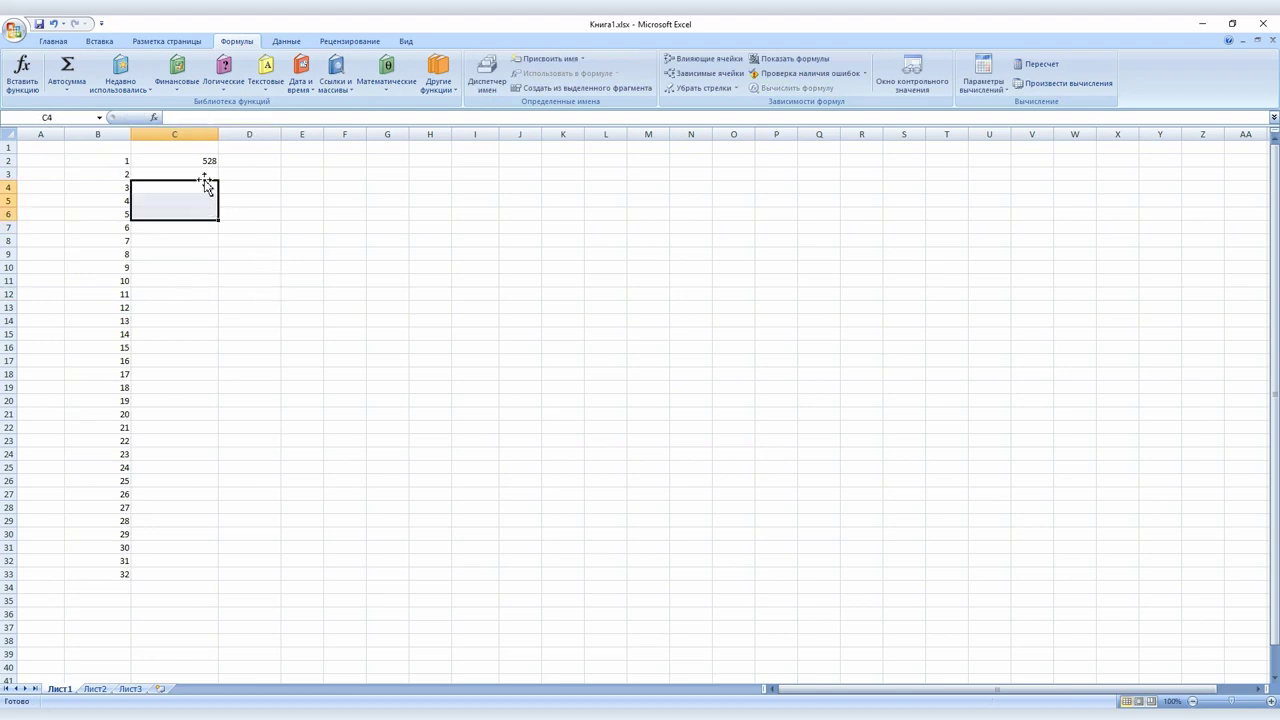
left_click(205, 174)
left_click(204, 190)
Insert =СРЗНАЧ(B:B) in C4 with the function wizard, giving 16,5
left_click(25, 78)
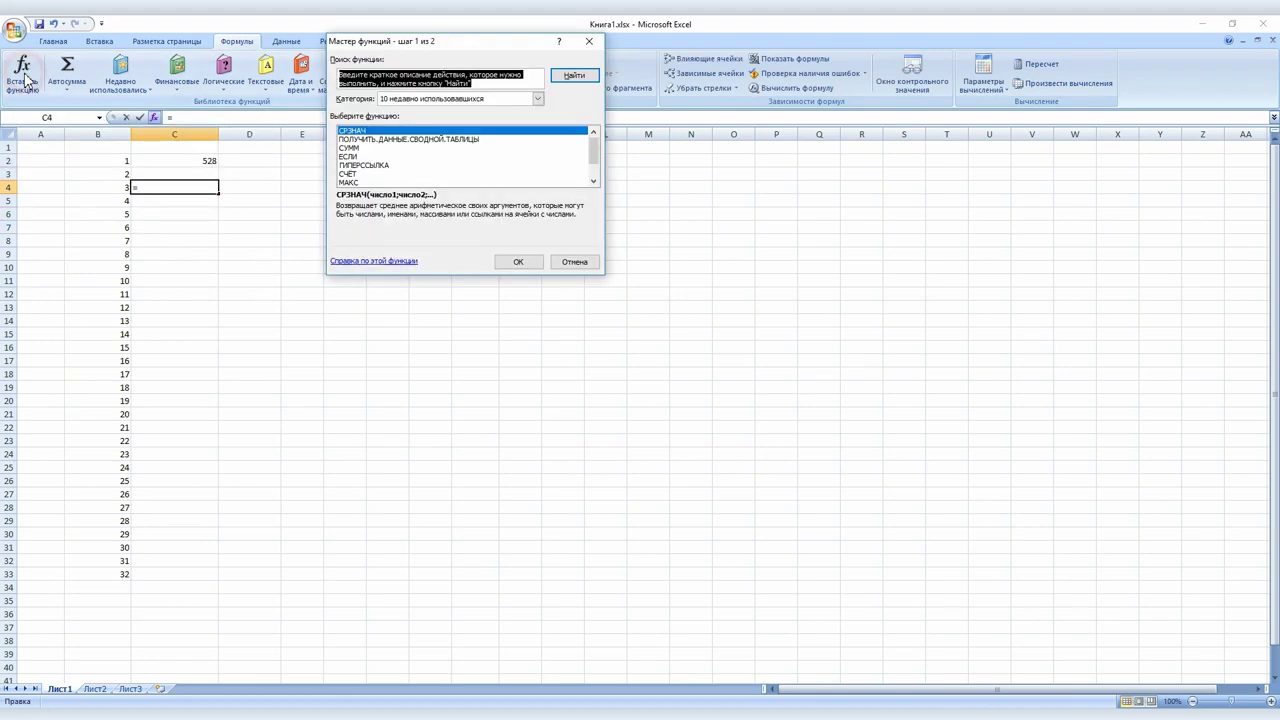
left_click(456, 100)
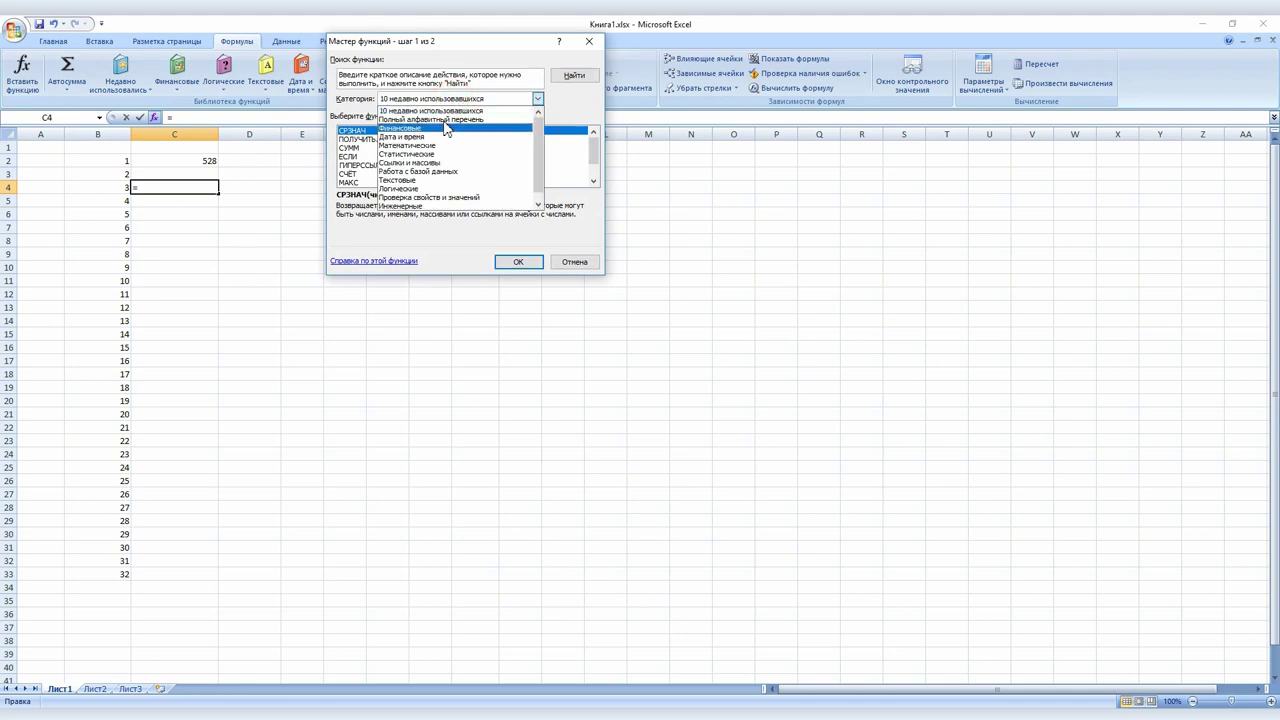
left_click(479, 121)
left_click_drag(593, 144, 594, 137)
left_click(522, 102)
left_click(463, 113)
left_click(353, 140)
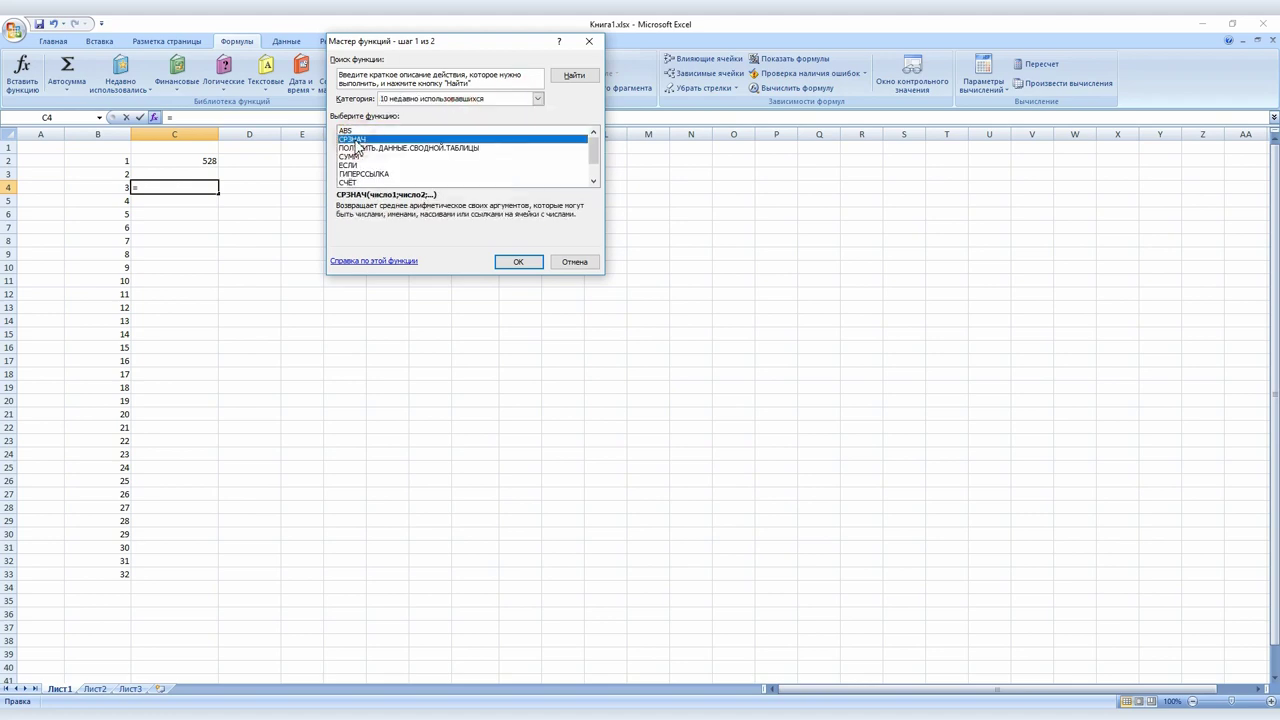
left_click(516, 262)
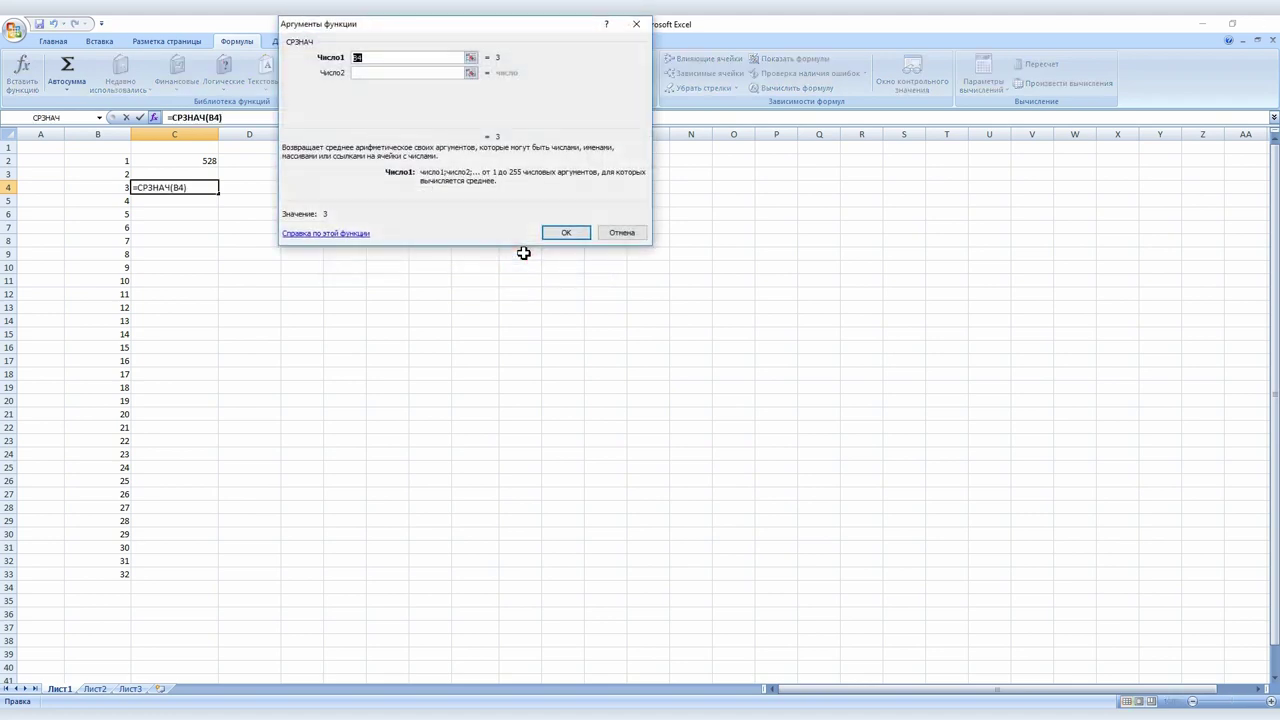
left_click(117, 139)
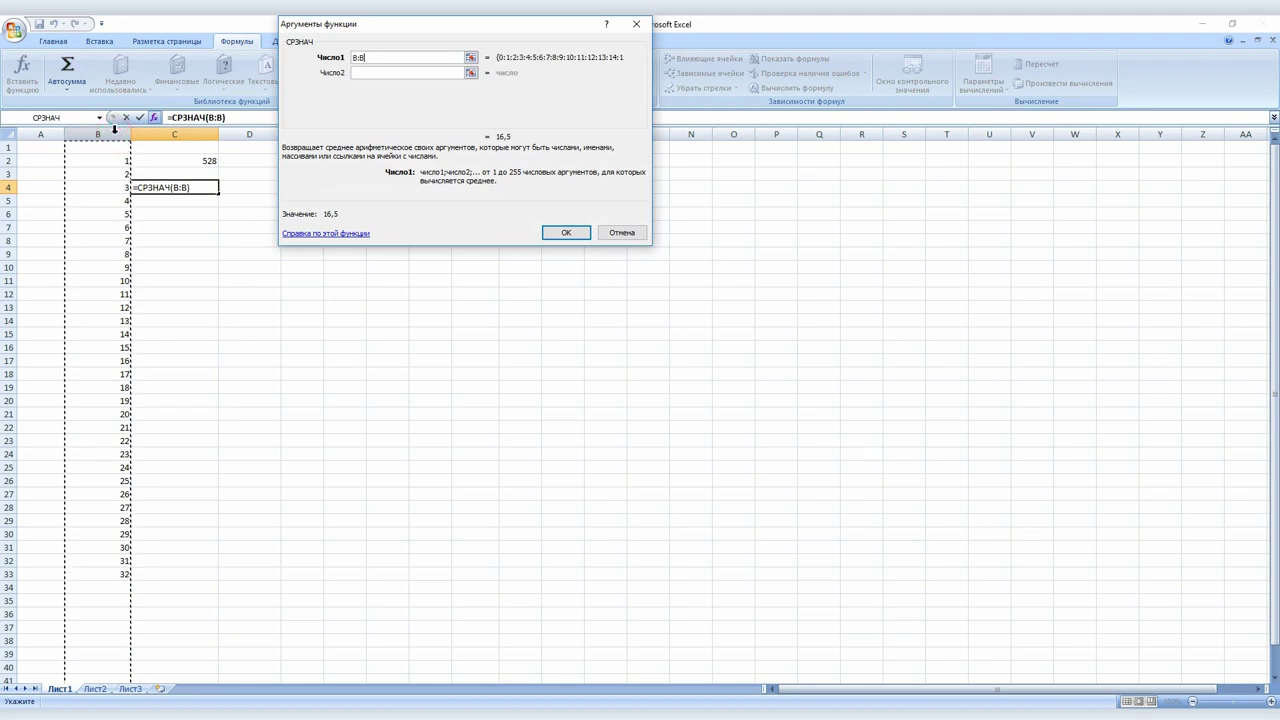
left_click(566, 233)
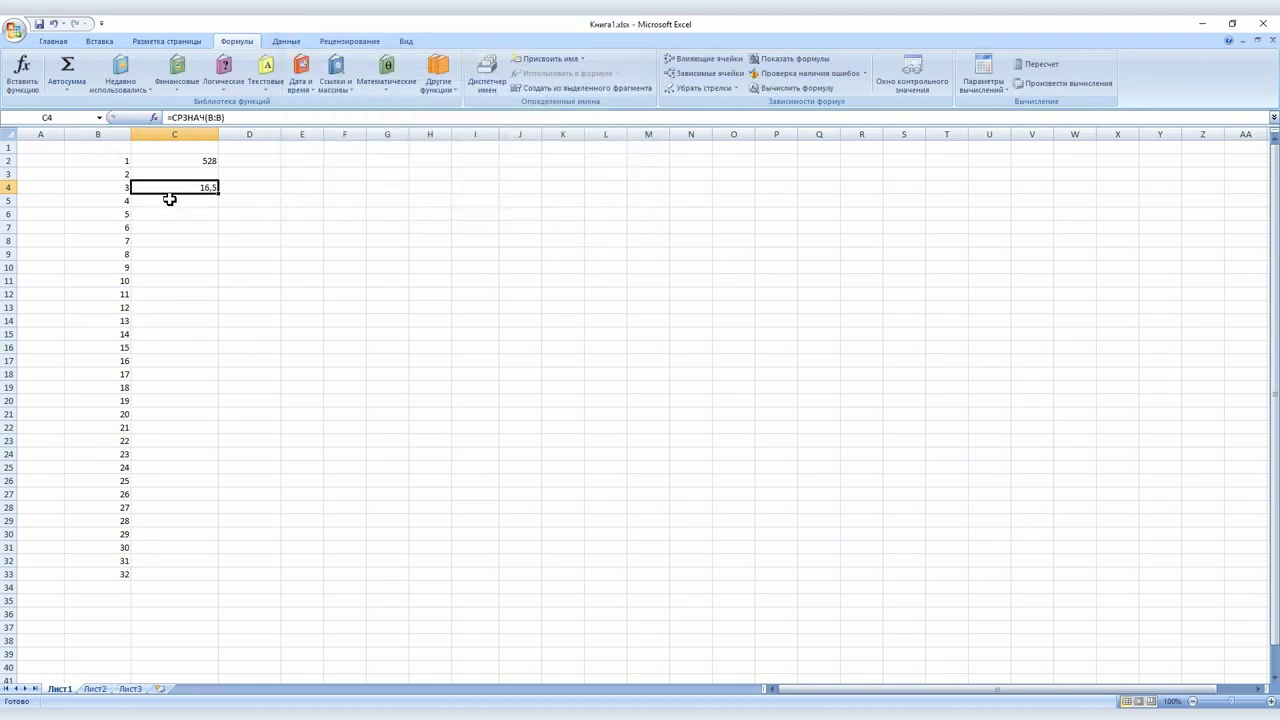